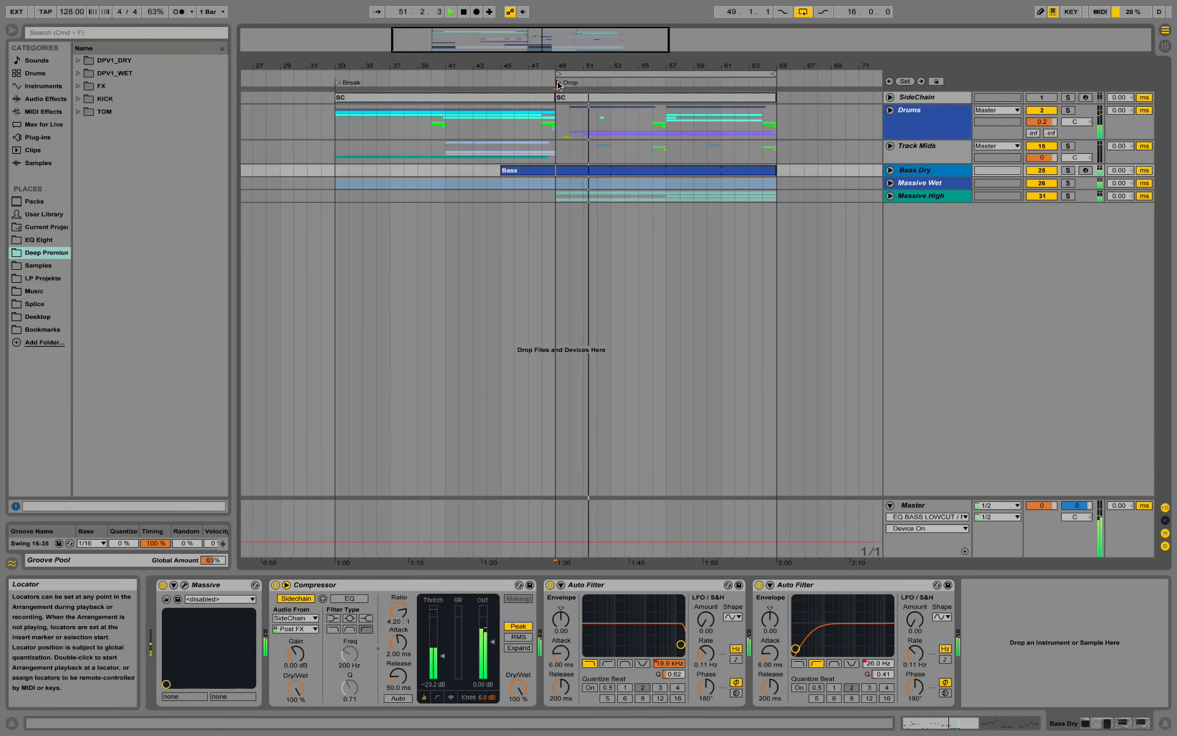
# Show the Master track's device chain, enlarge the expanded Spectrum display above it, and stop playback
pyautogui.click(936, 505)
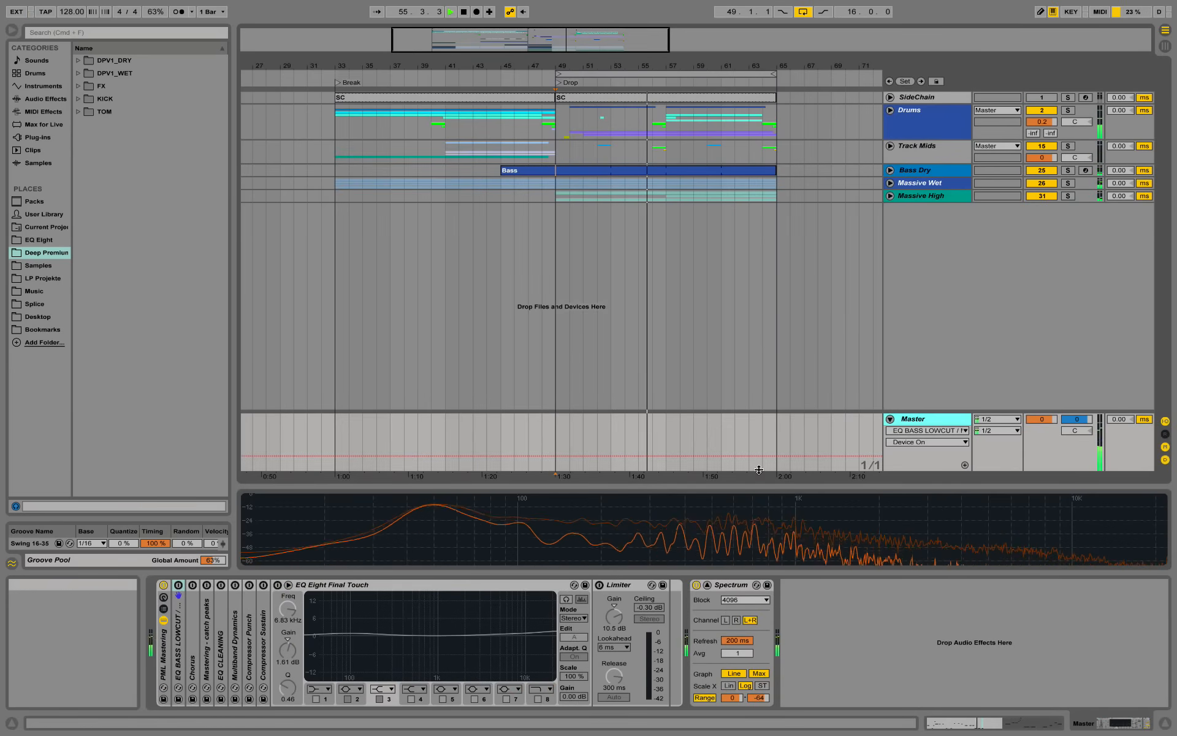
pyautogui.moveTo(759, 484); pyautogui.dragTo(749, 343)
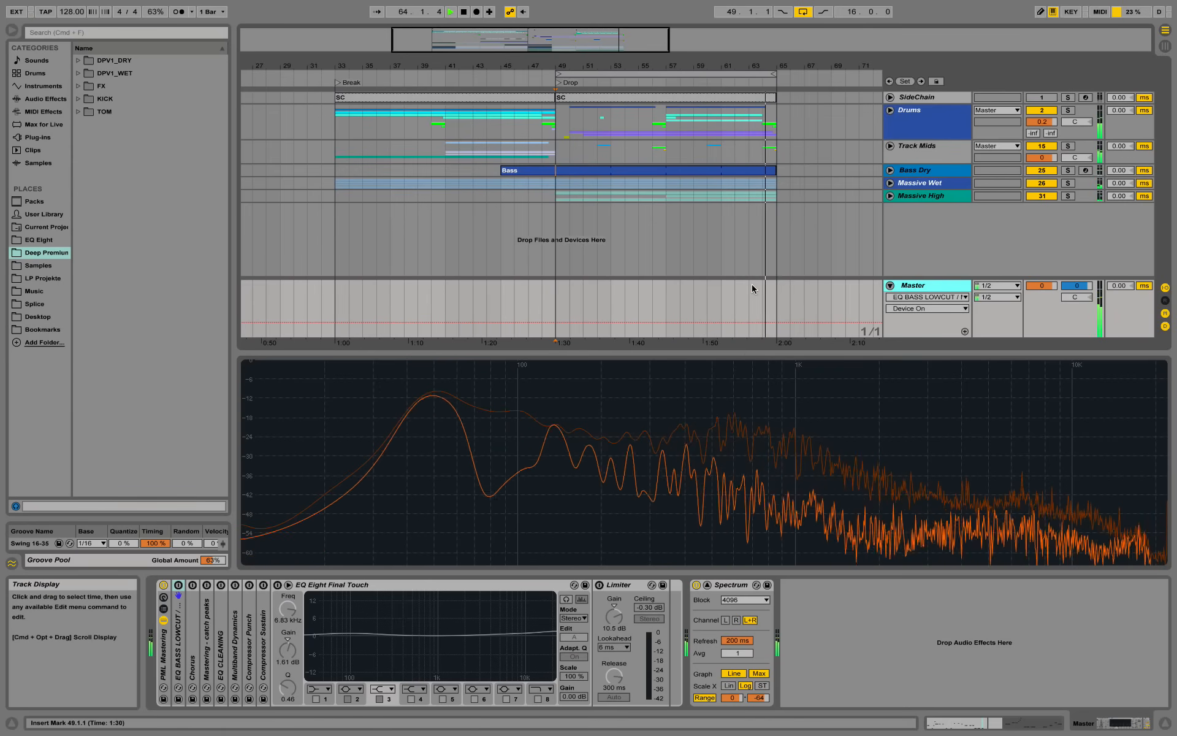
pyautogui.press('space')
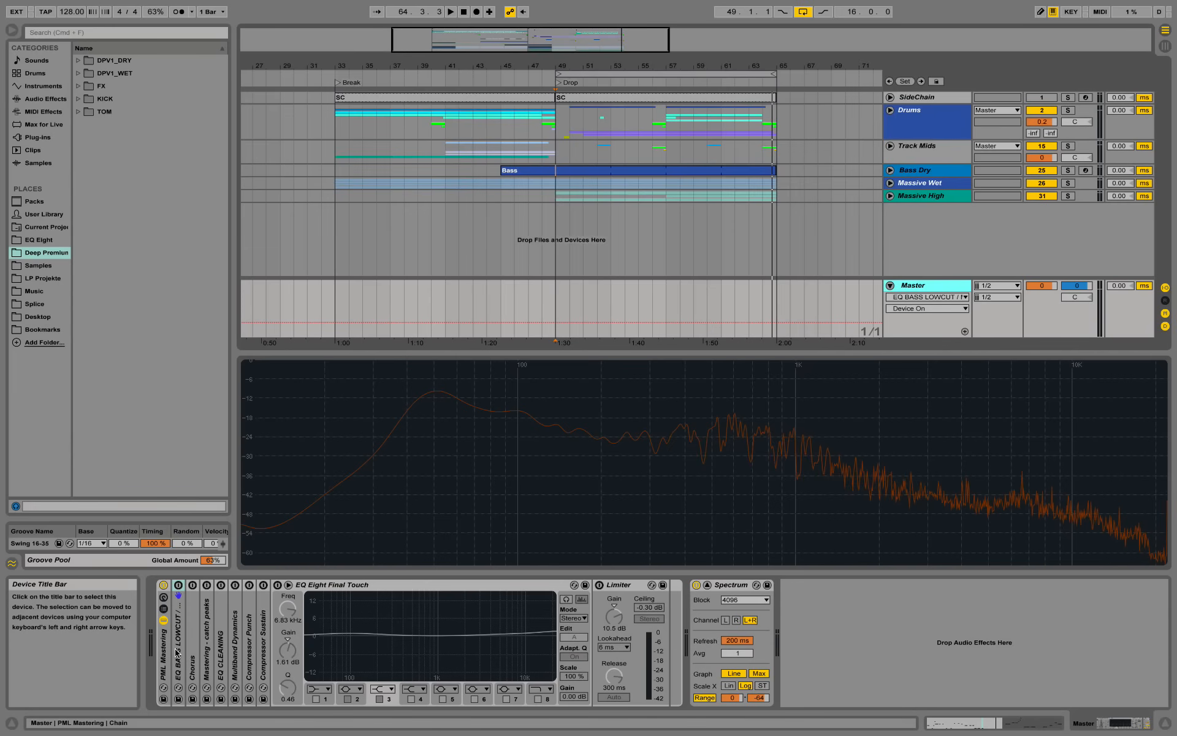
# Fold the EQ Eight Final Touch device, then unfold and activate EQ BASS LOWCUT / MONO on the Master
pyautogui.doubleClick(344, 585)
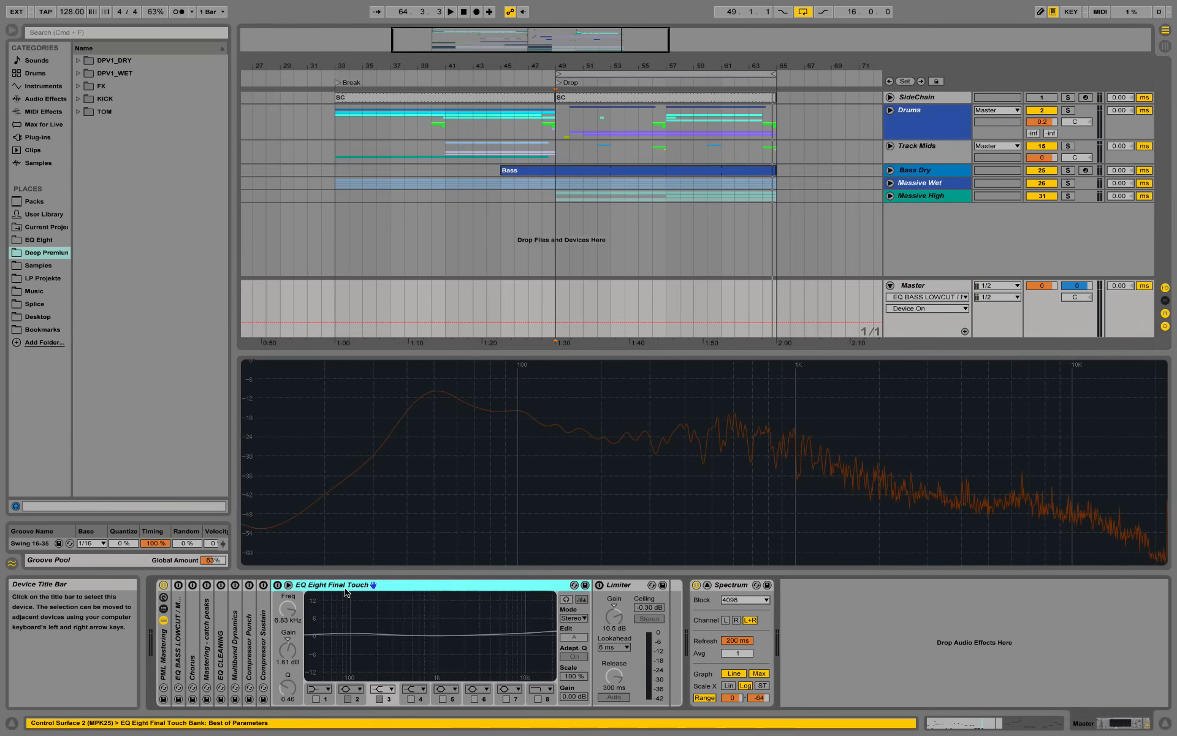
pyautogui.doubleClick(178, 652)
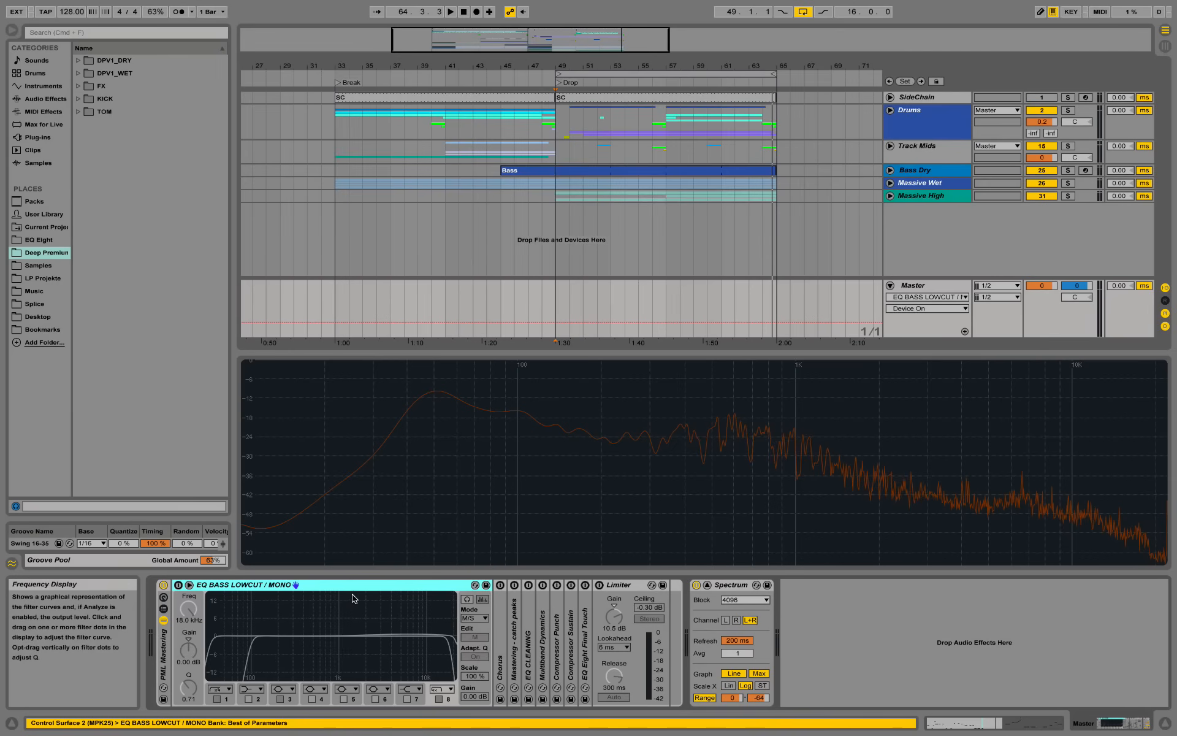
pyautogui.click(179, 585)
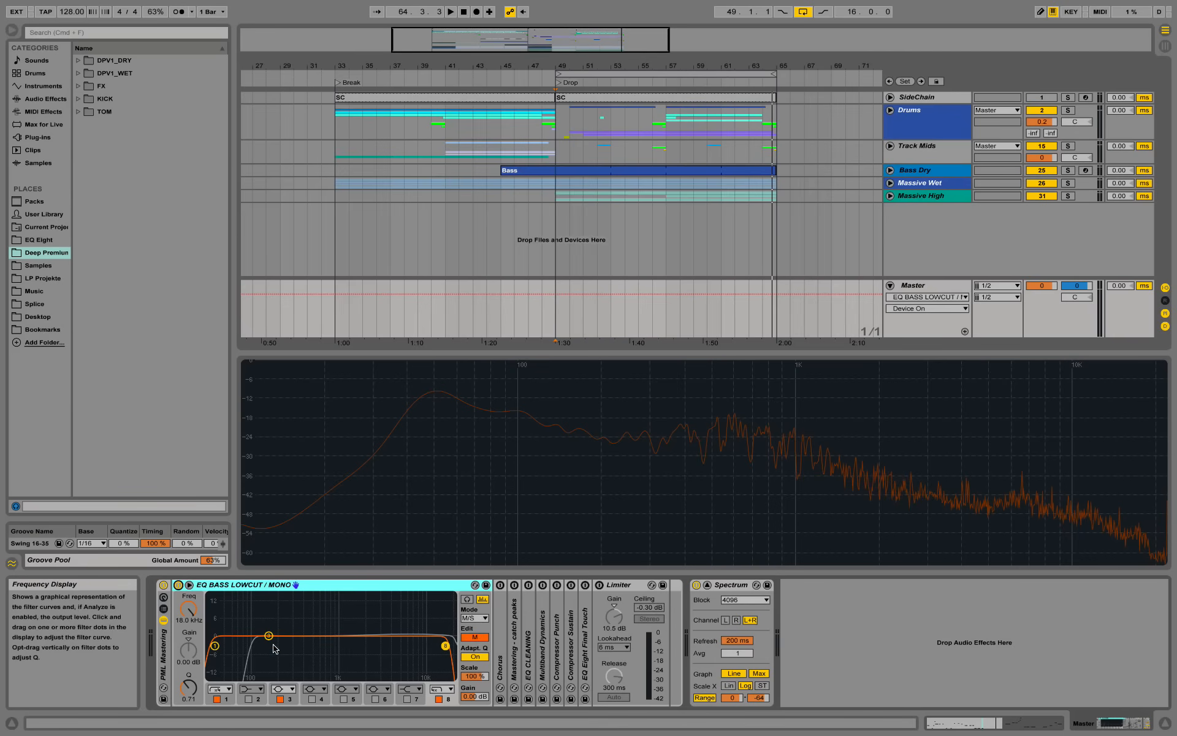
# Examine the Side curve of EQ BASS LOWCUT / MONO and its band 1 low cut, and return to Mid editing
pyautogui.click(484, 638)
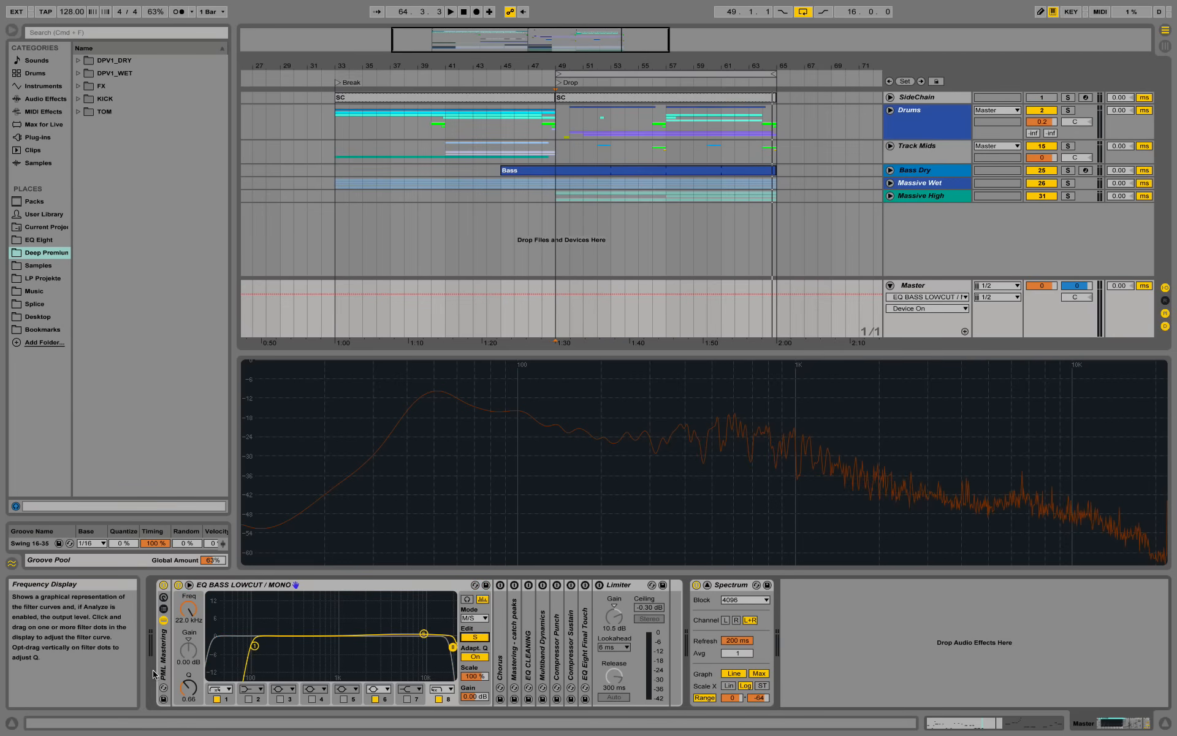
pyautogui.click(221, 702)
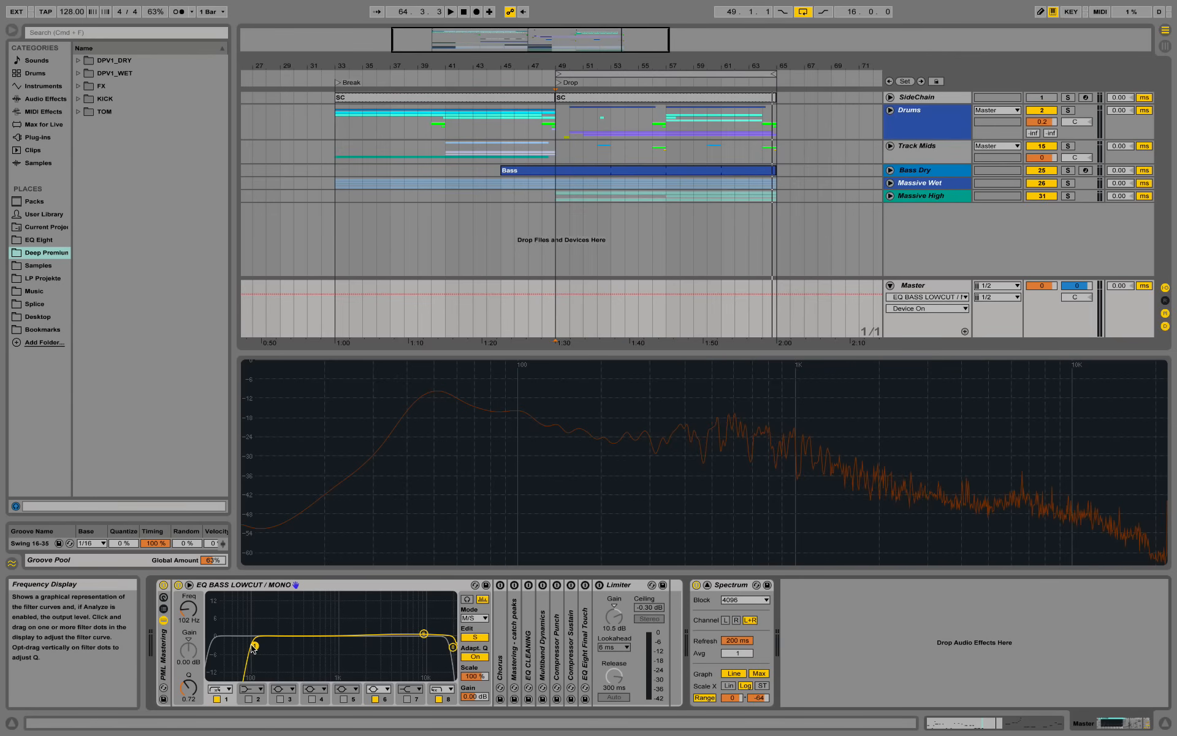
pyautogui.click(475, 637)
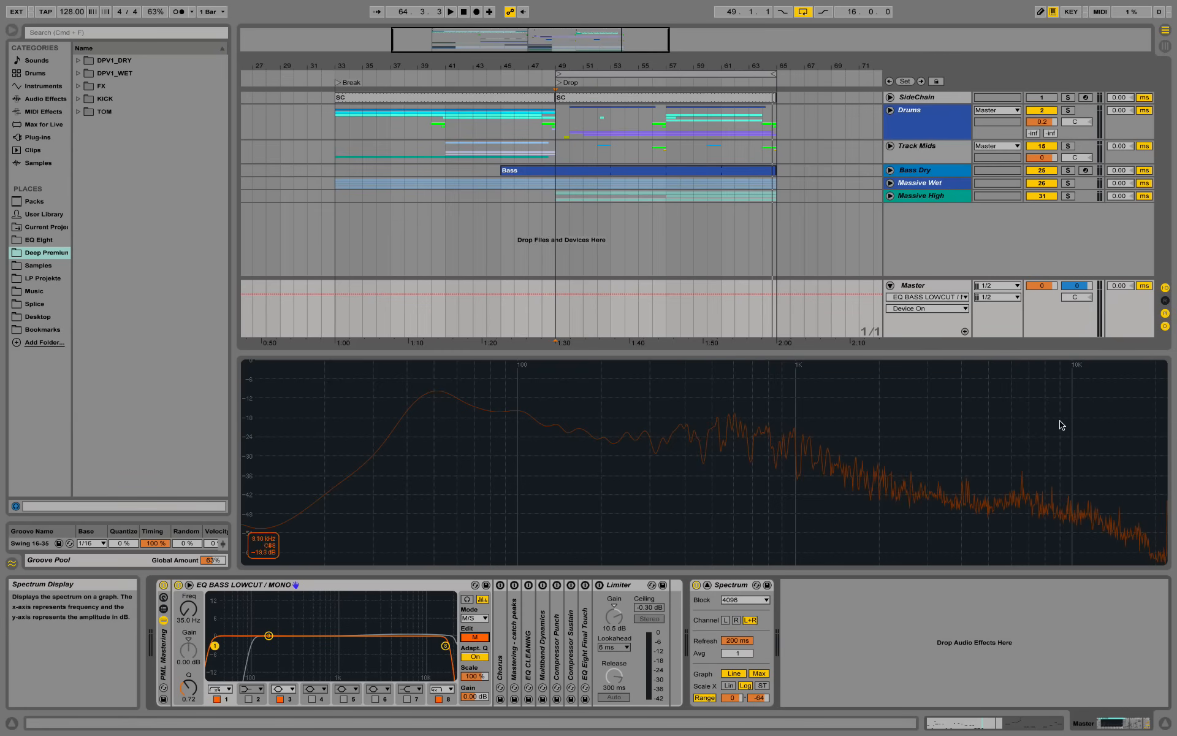
# Unfold the Chorus device to inspect its Delay 1 Highpass and other settings, and fold it again
pyautogui.doubleClick(504, 623)
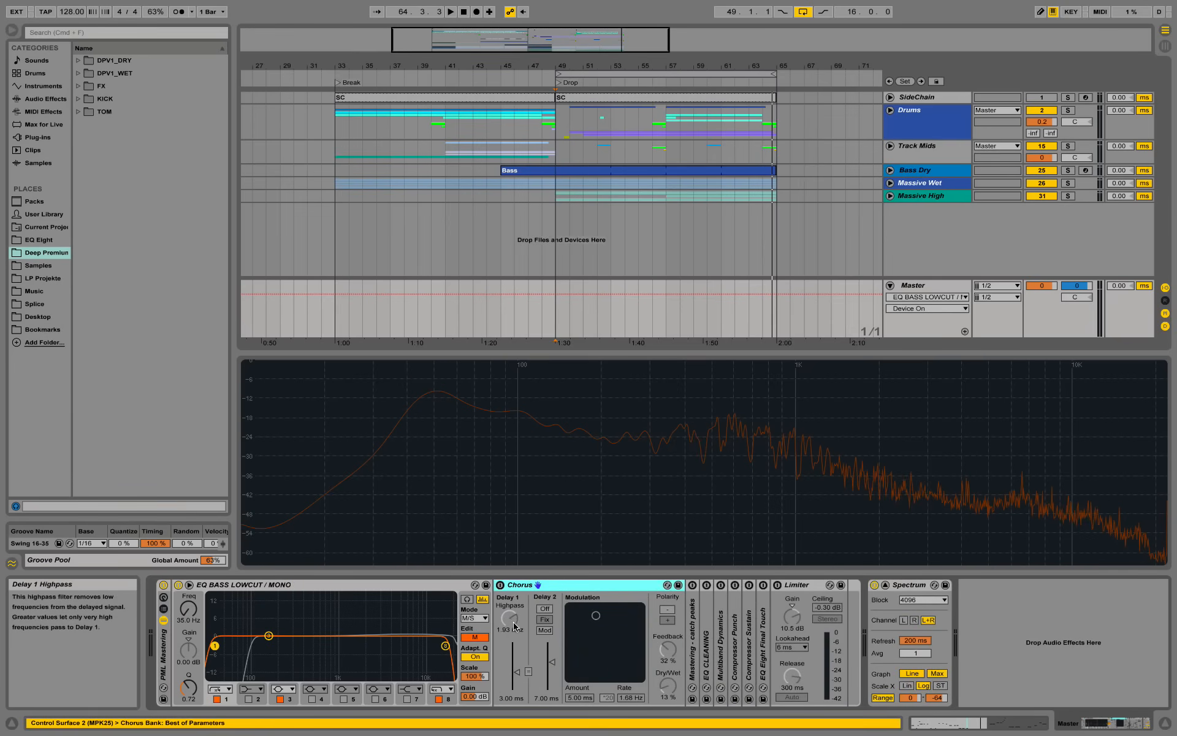
pyautogui.rightClick(506, 614)
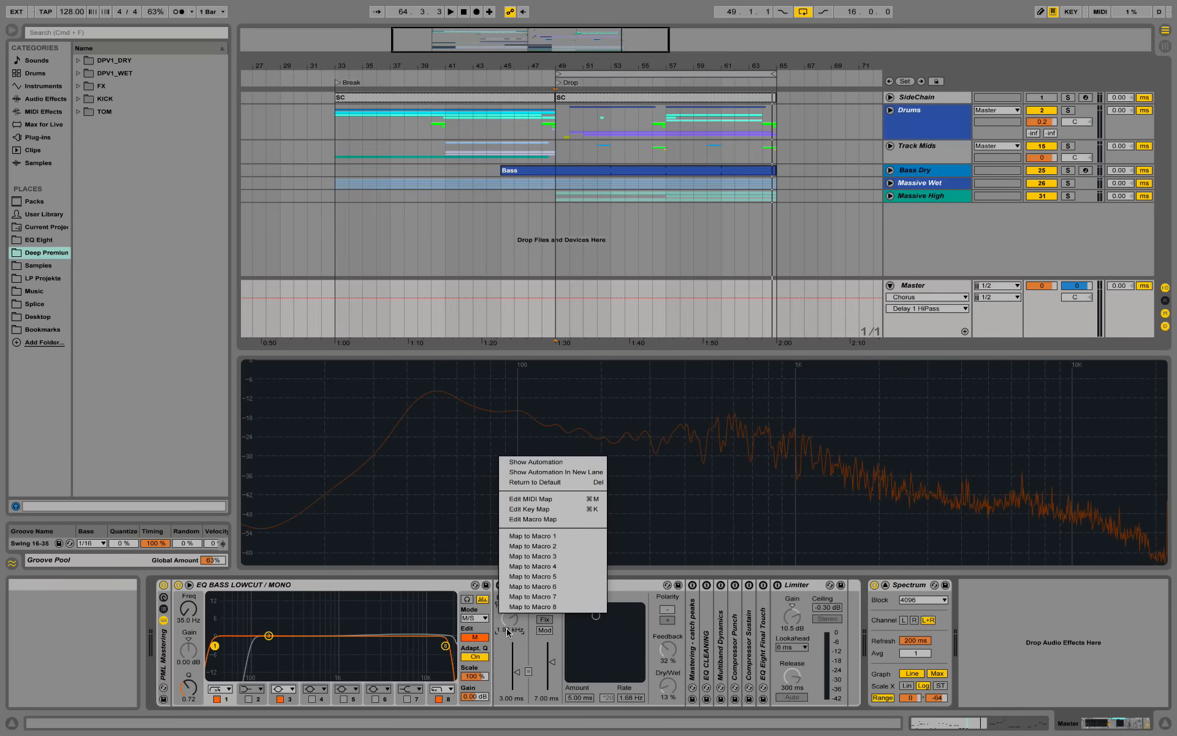
pyautogui.click(507, 650)
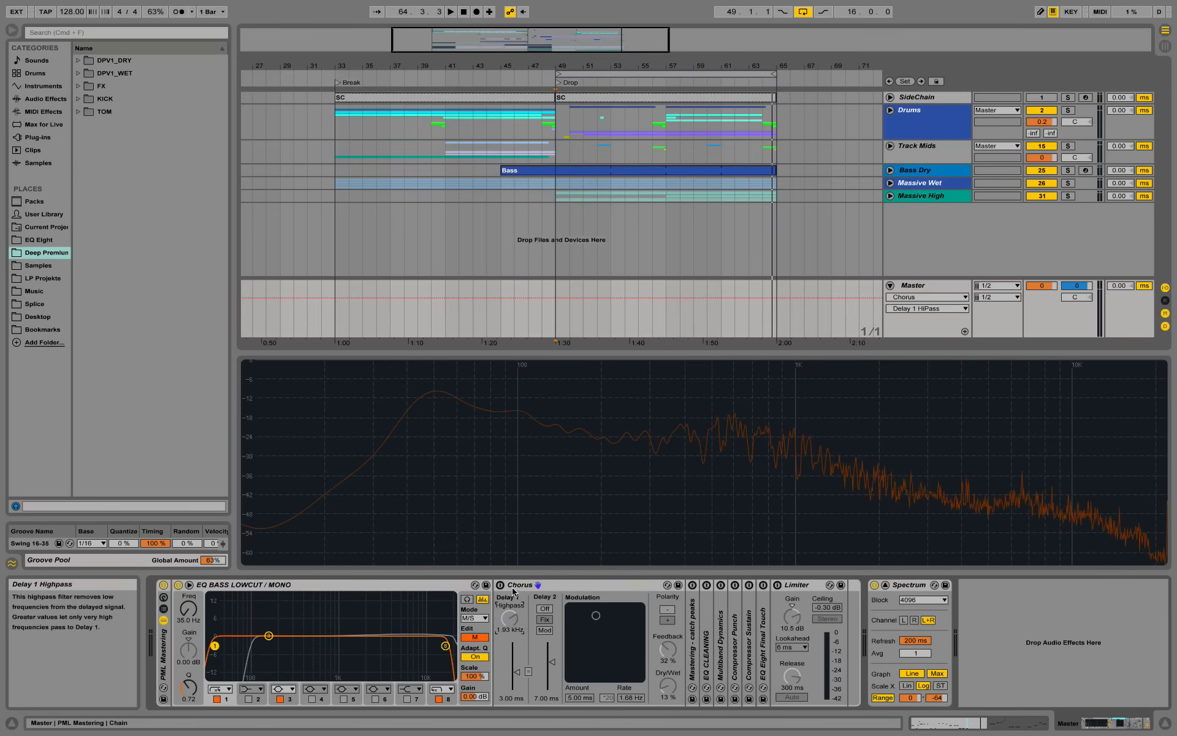
pyautogui.press('0')
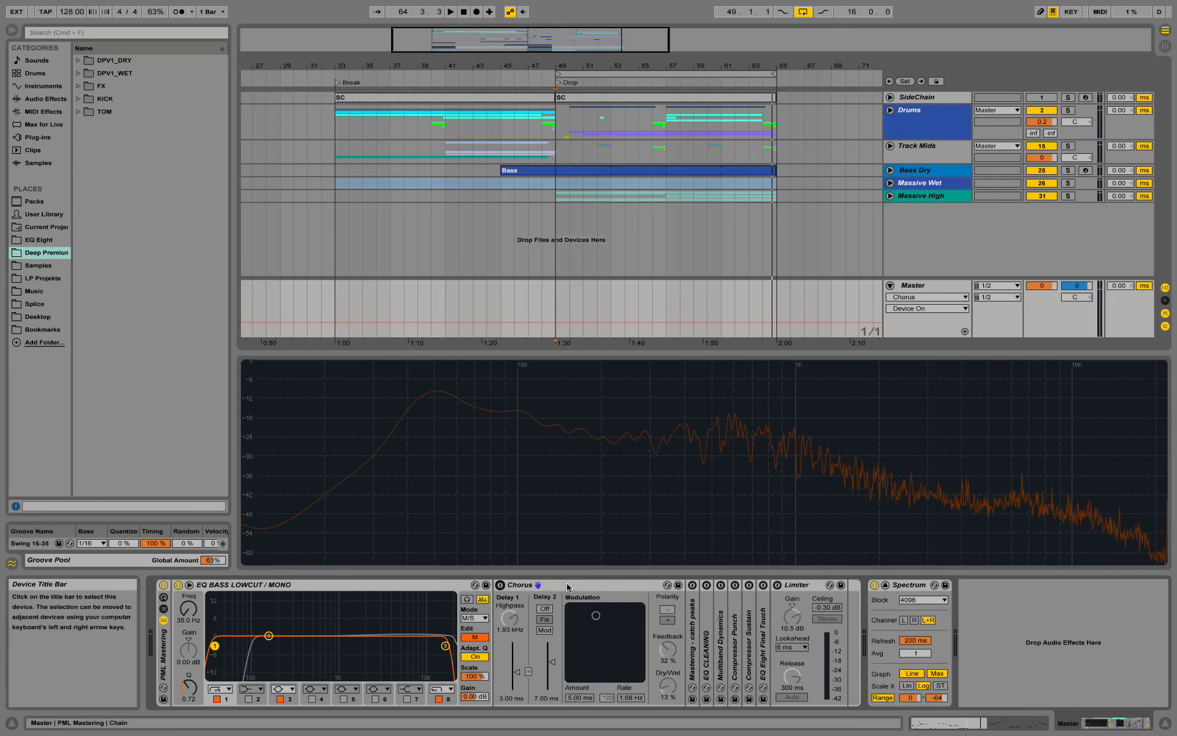
pyautogui.doubleClick(518, 586)
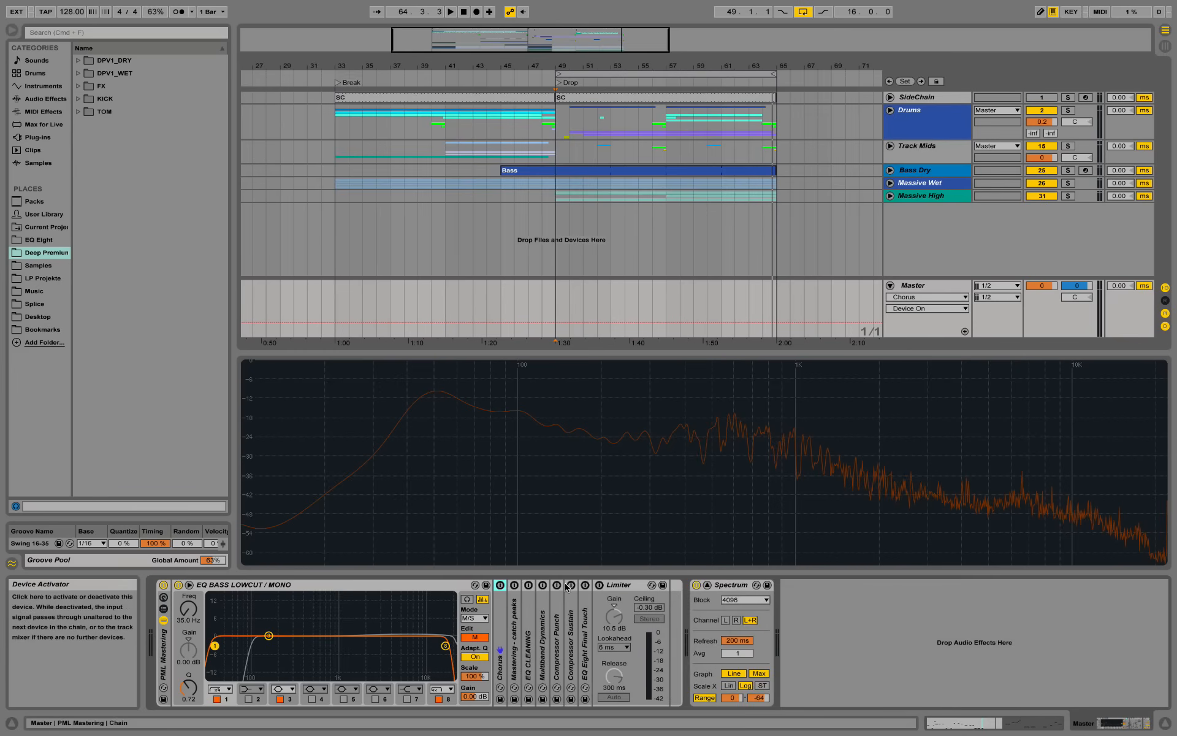
# Unfold and activate the Mastering - catch peaks compressor, comparing the drop with it bypassed and enabled during playback
pyautogui.doubleClick(513, 634)
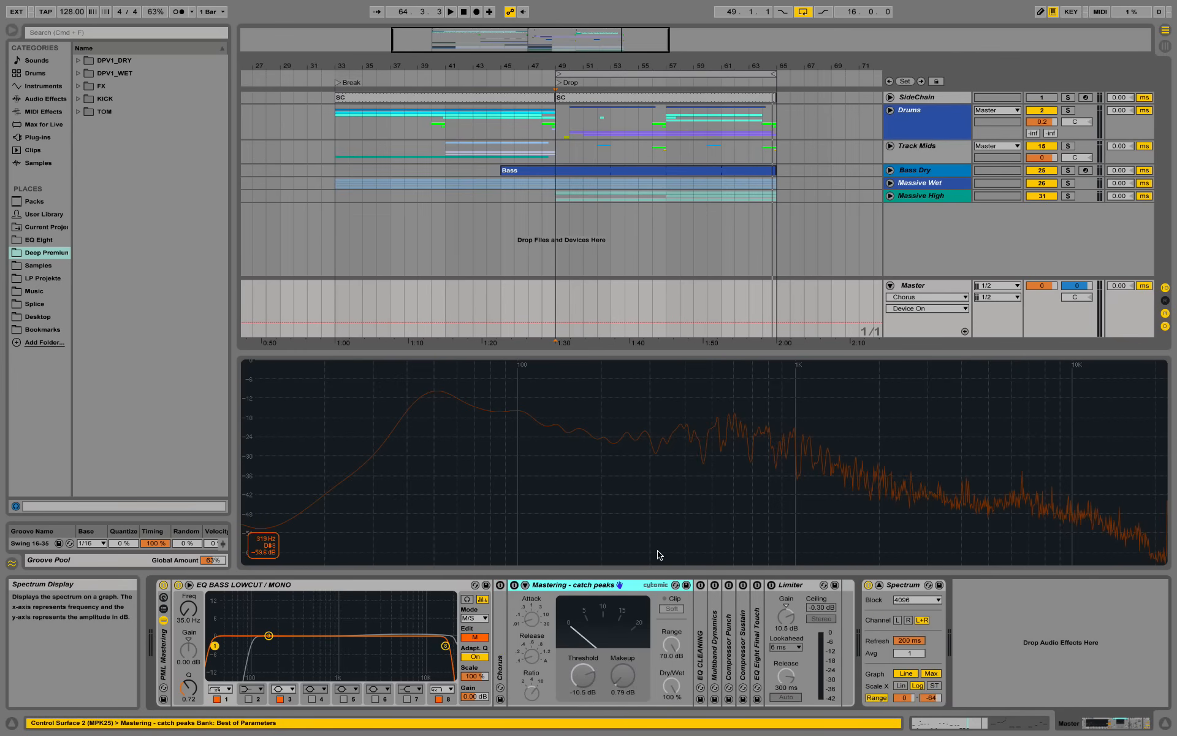
pyautogui.click(515, 586)
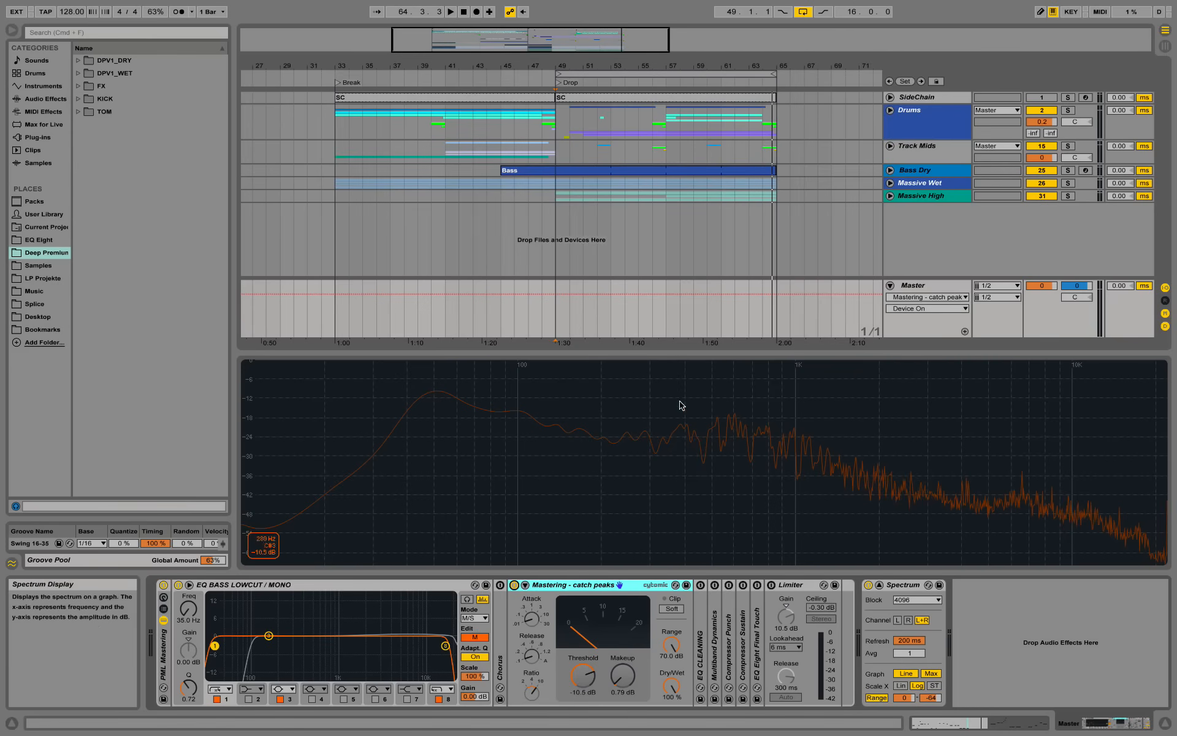
pyautogui.click(550, 174)
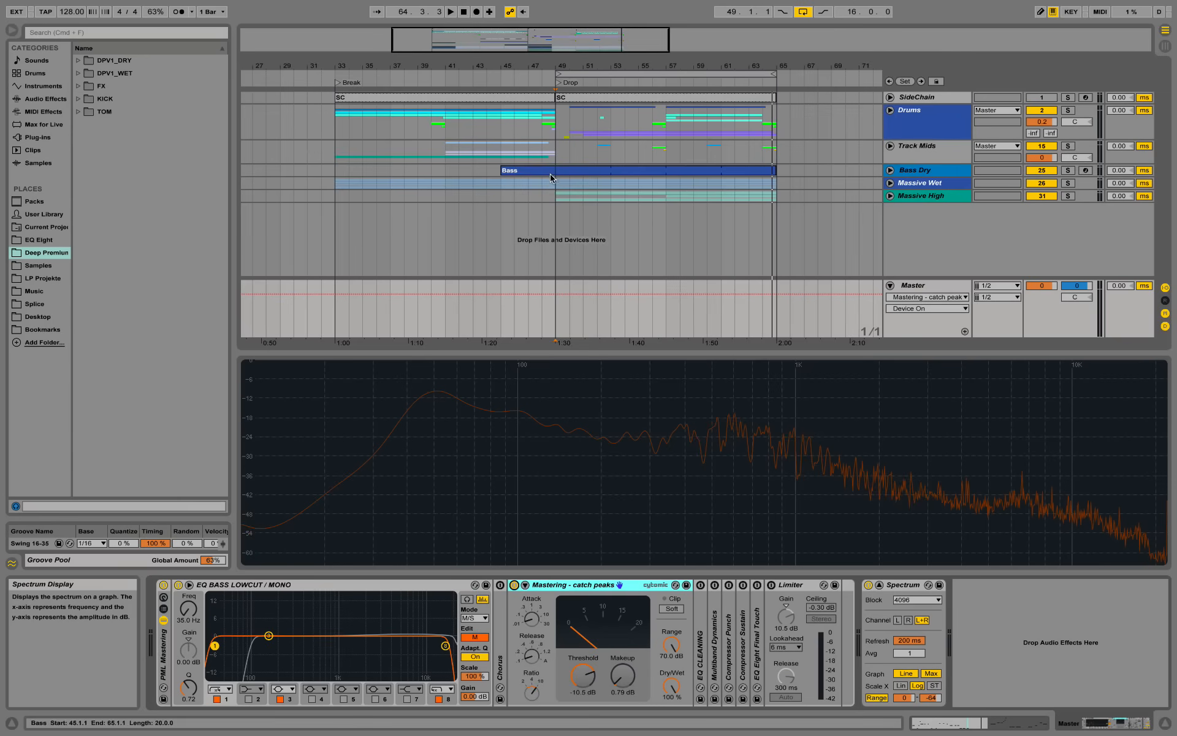
pyautogui.press('space')
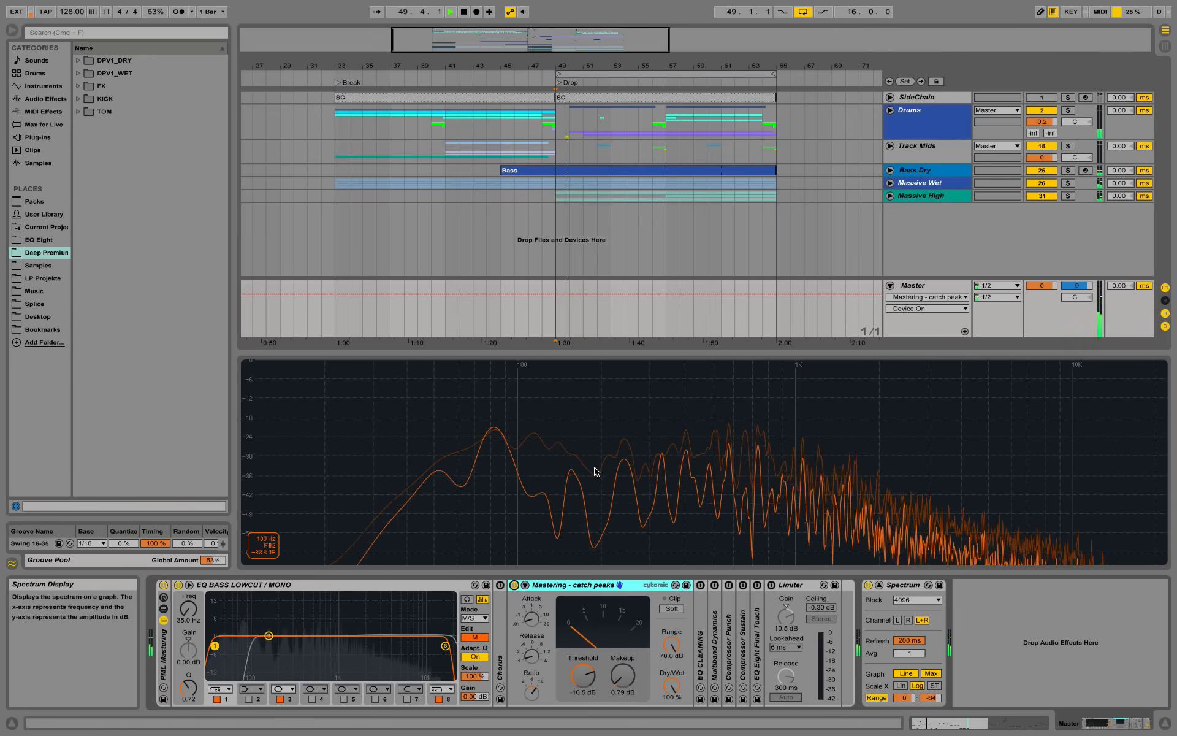
pyautogui.click(515, 585)
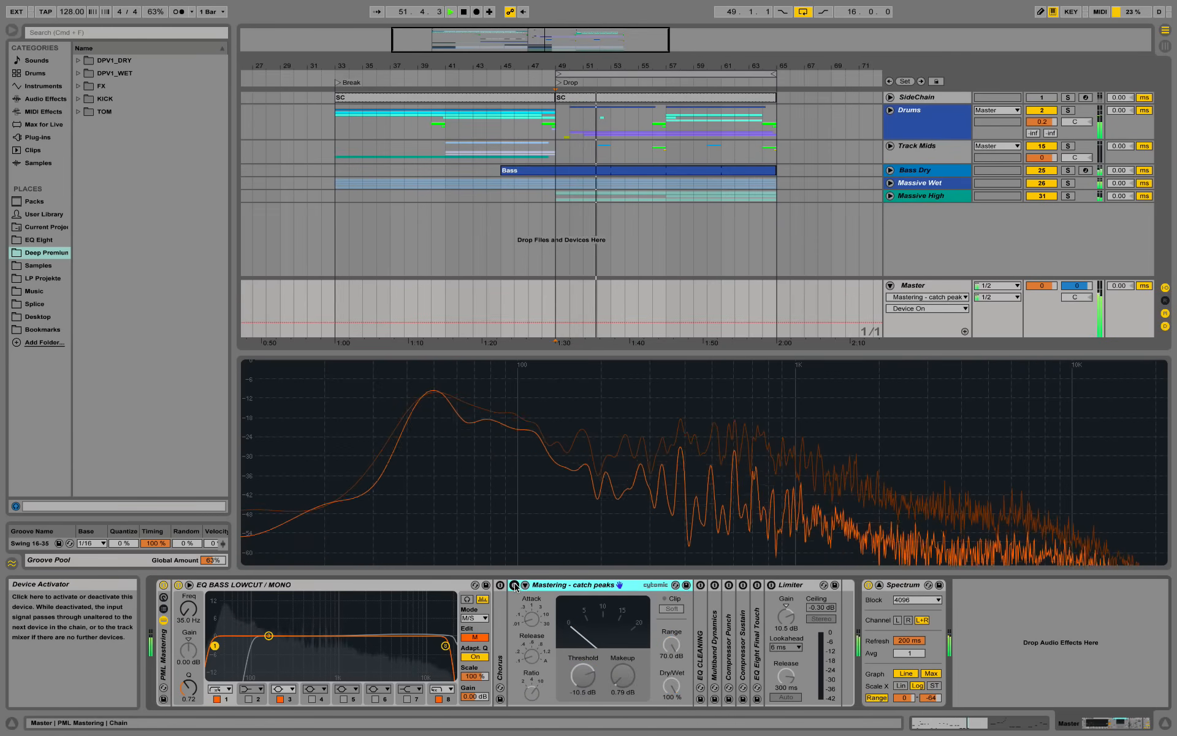
pyautogui.click(514, 585)
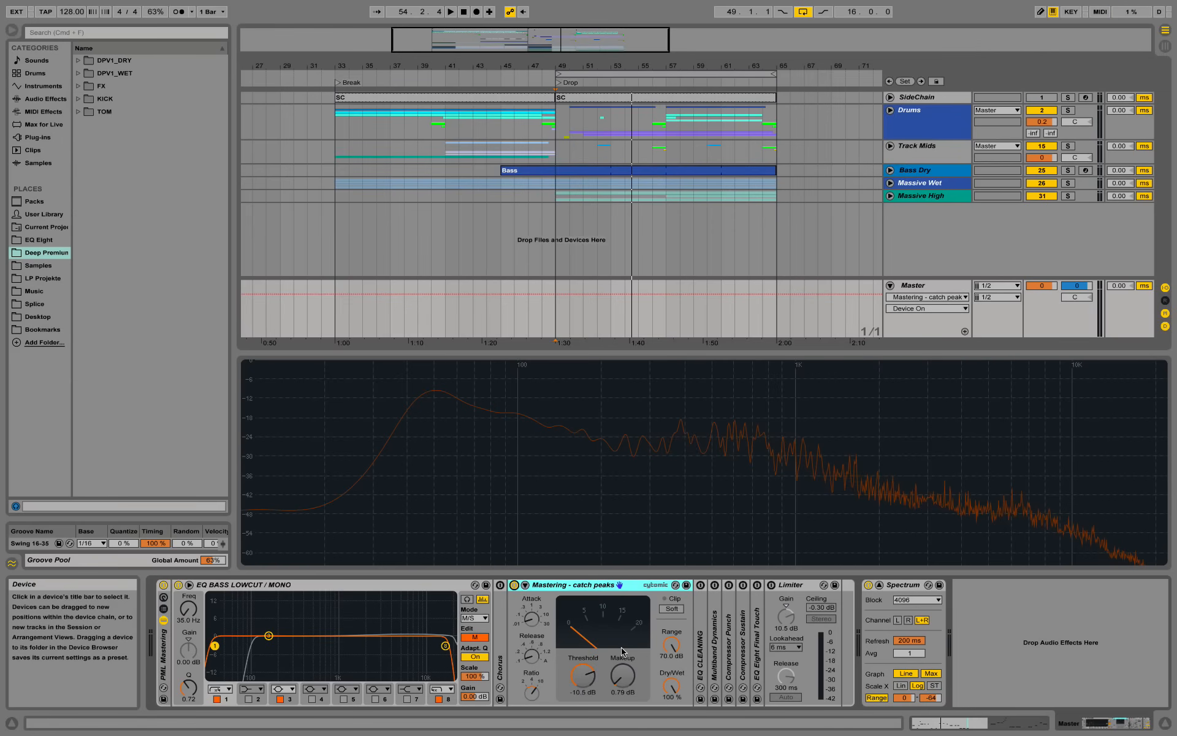
# Unfold the EQ CLEANING device on the Master and activate it
pyautogui.doubleClick(703, 628)
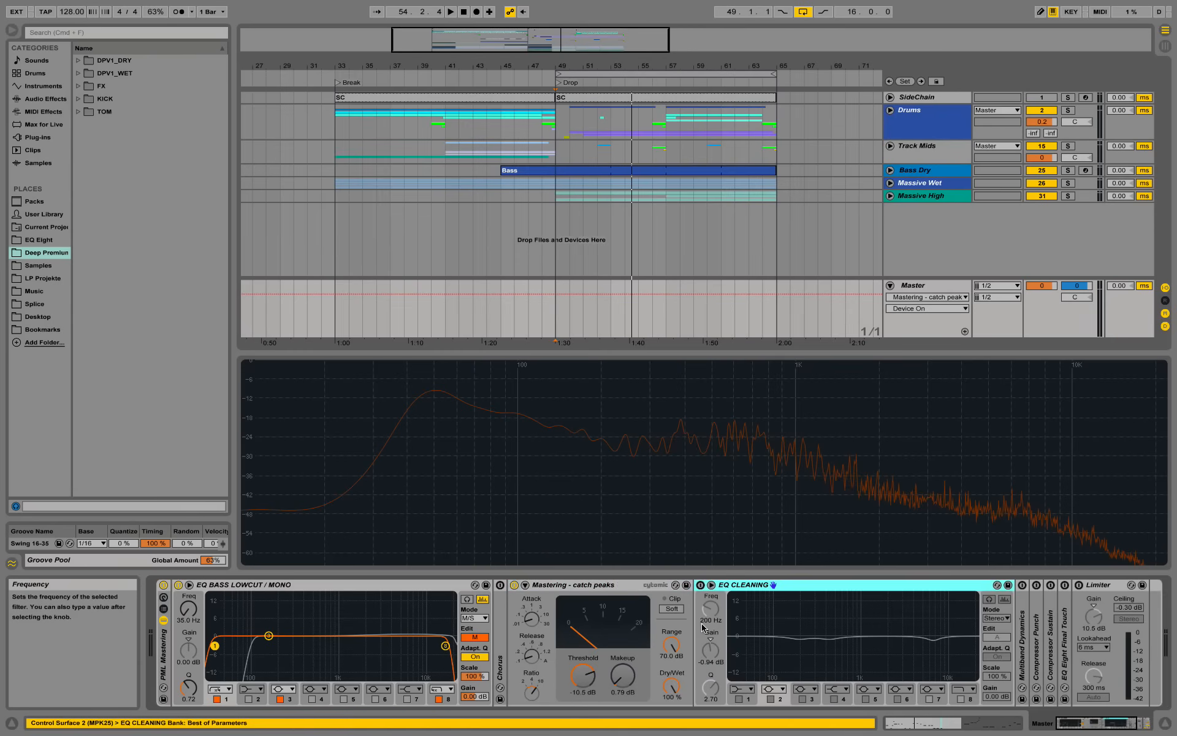
pyautogui.click(1090, 725)
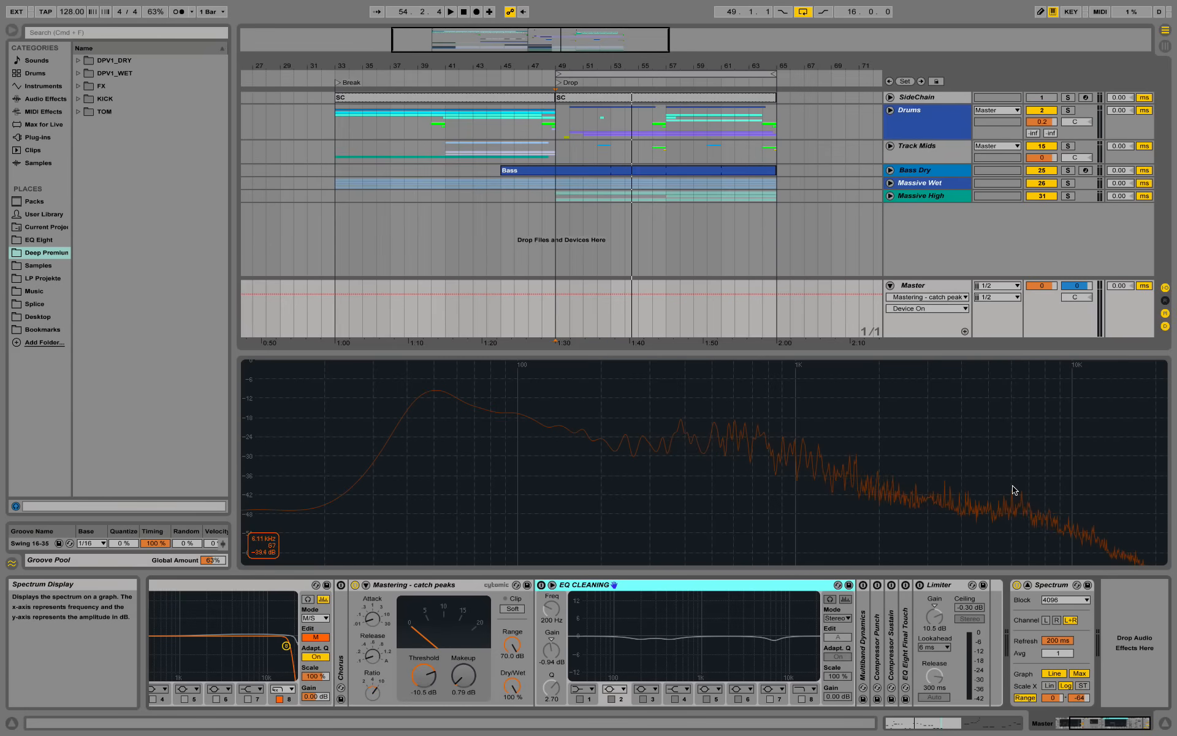
pyautogui.click(541, 585)
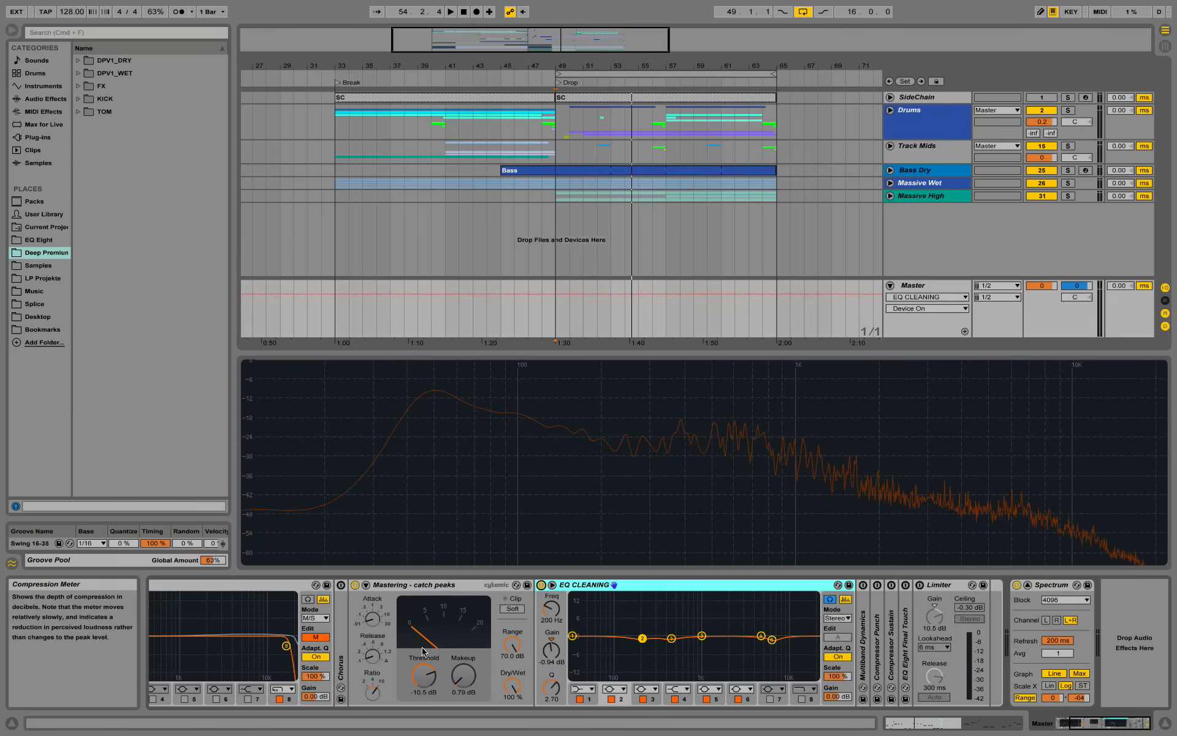
pyautogui.click(420, 589)
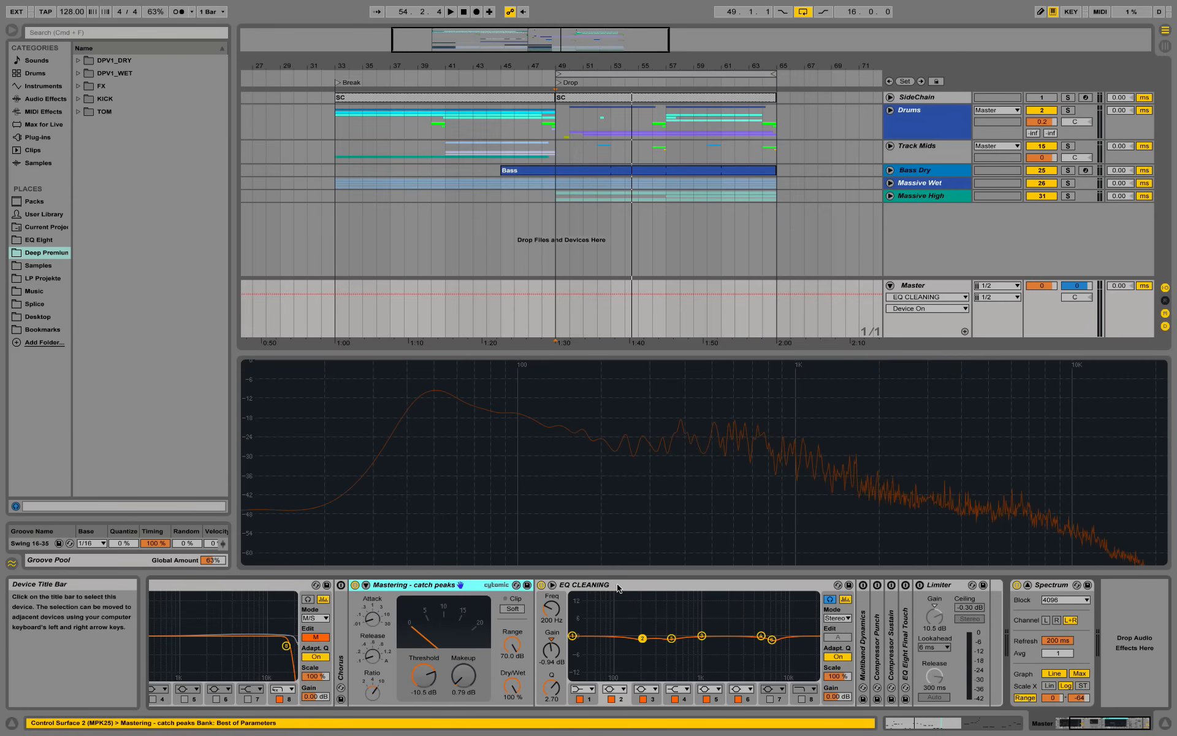
# Set the gain of band 6 in EQ CLEANING to -0.48 dB and fold the device
pyautogui.click(773, 640)
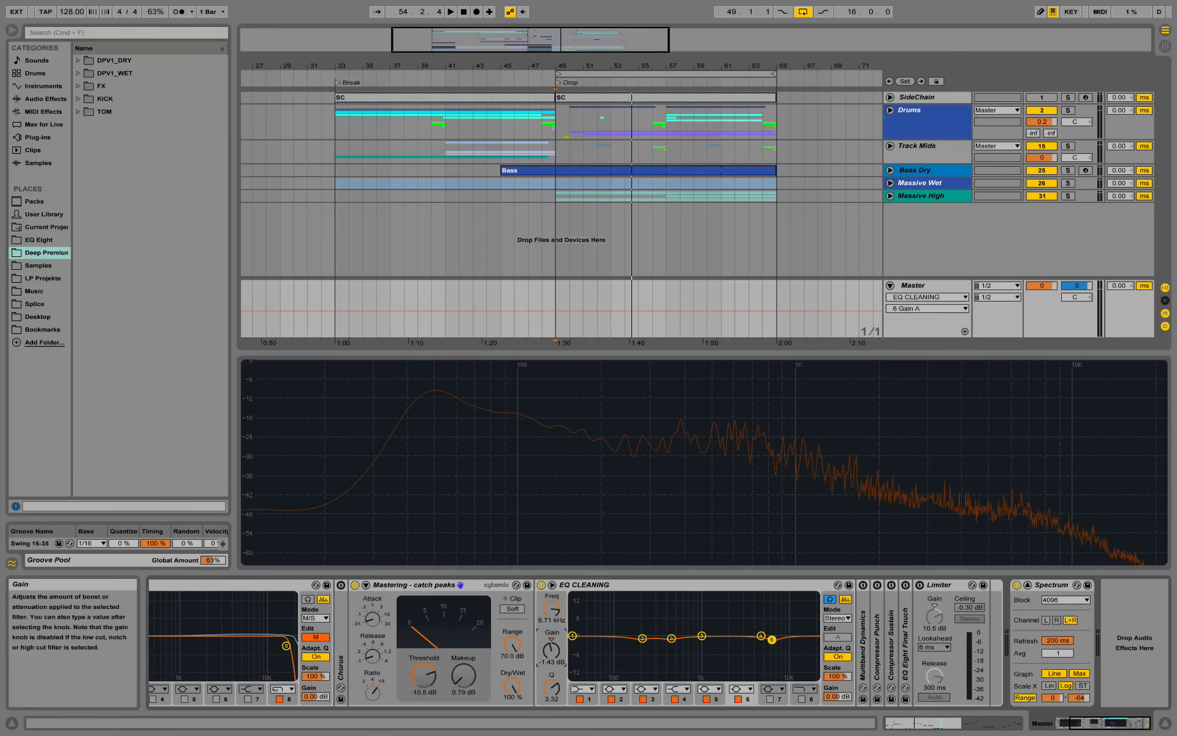
pyautogui.moveTo(554, 654); pyautogui.dragTo(554, 645)
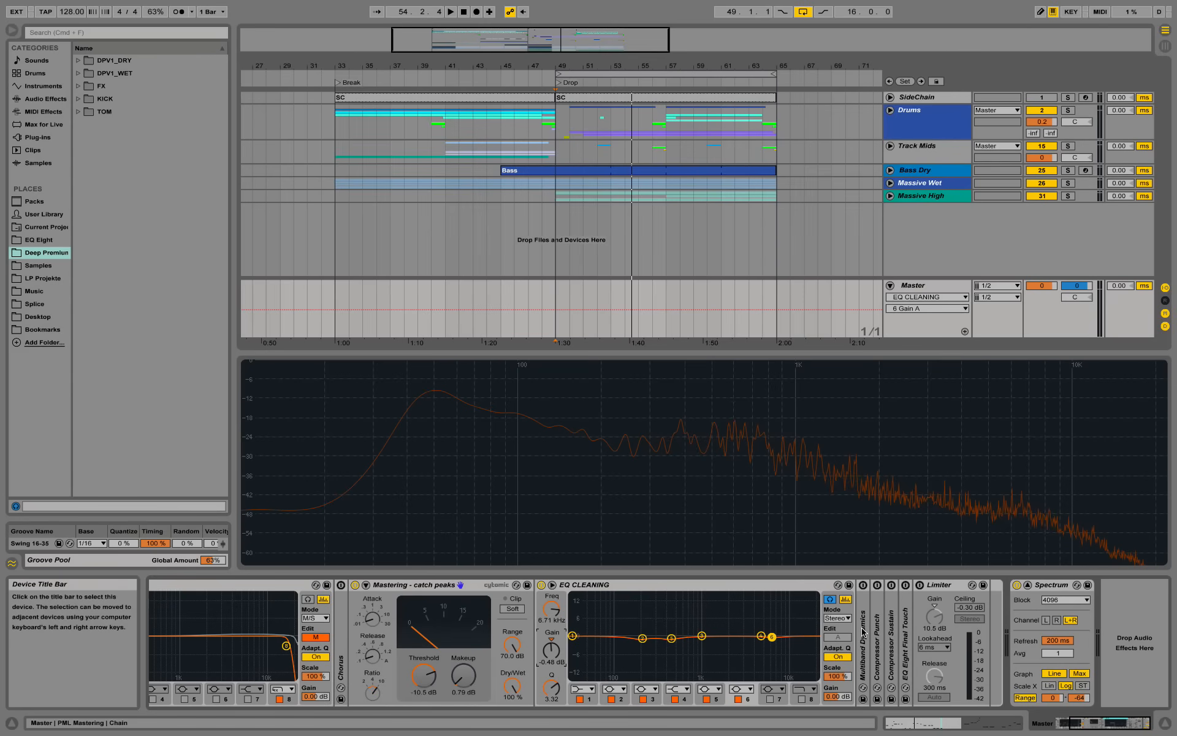
pyautogui.click(717, 586)
pyautogui.doubleClick(717, 586)
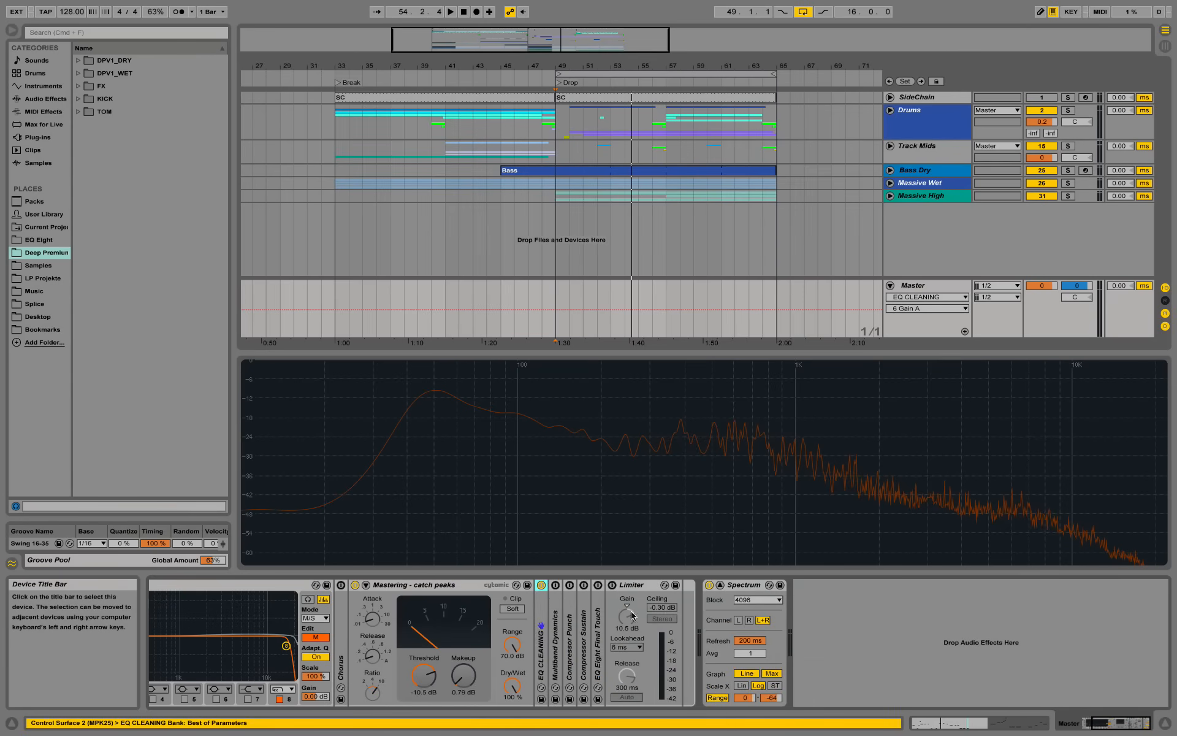
# Unfold and activate Multiband Dynamics, examining its attack/release and Above settings, including while playing the drop
pyautogui.doubleClick(555, 638)
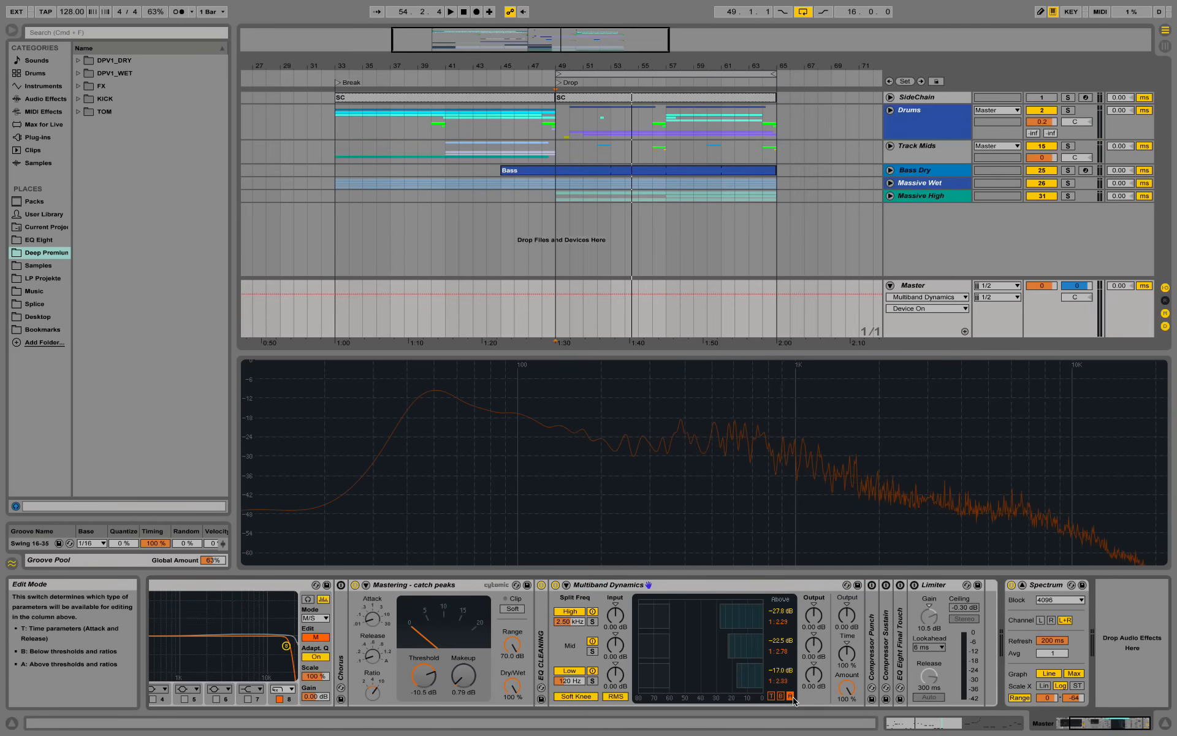
pyautogui.click(771, 697)
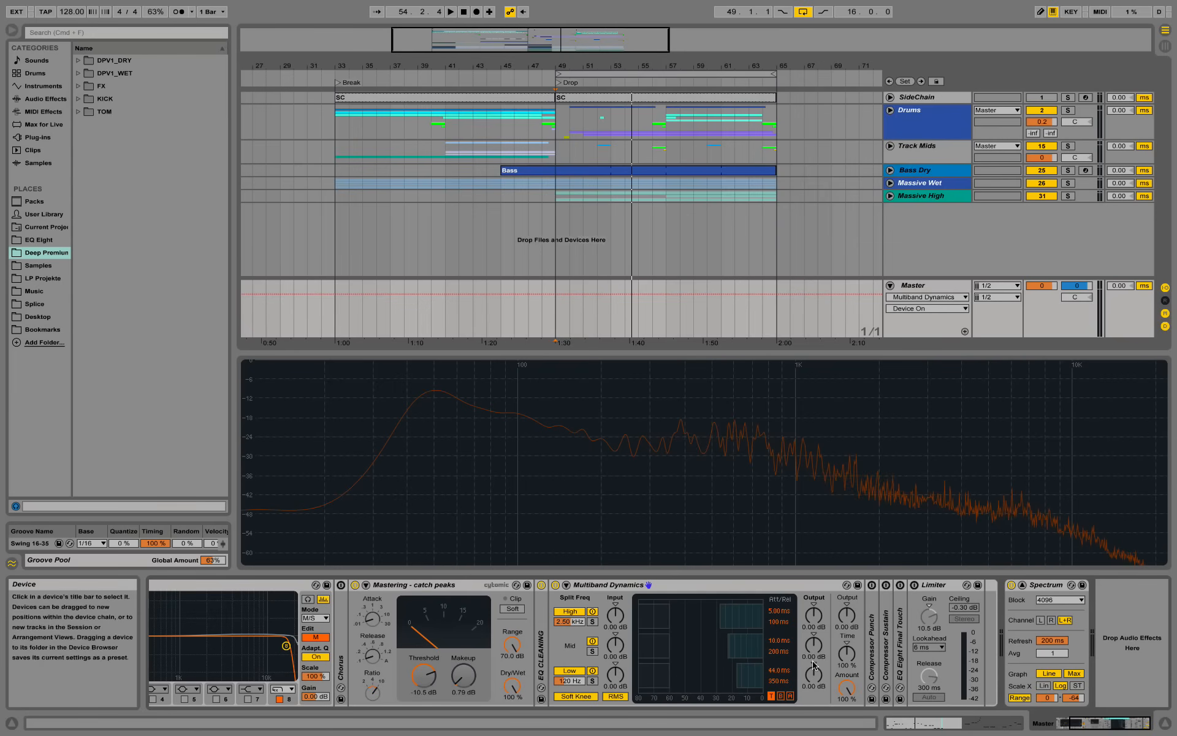
pyautogui.click(790, 696)
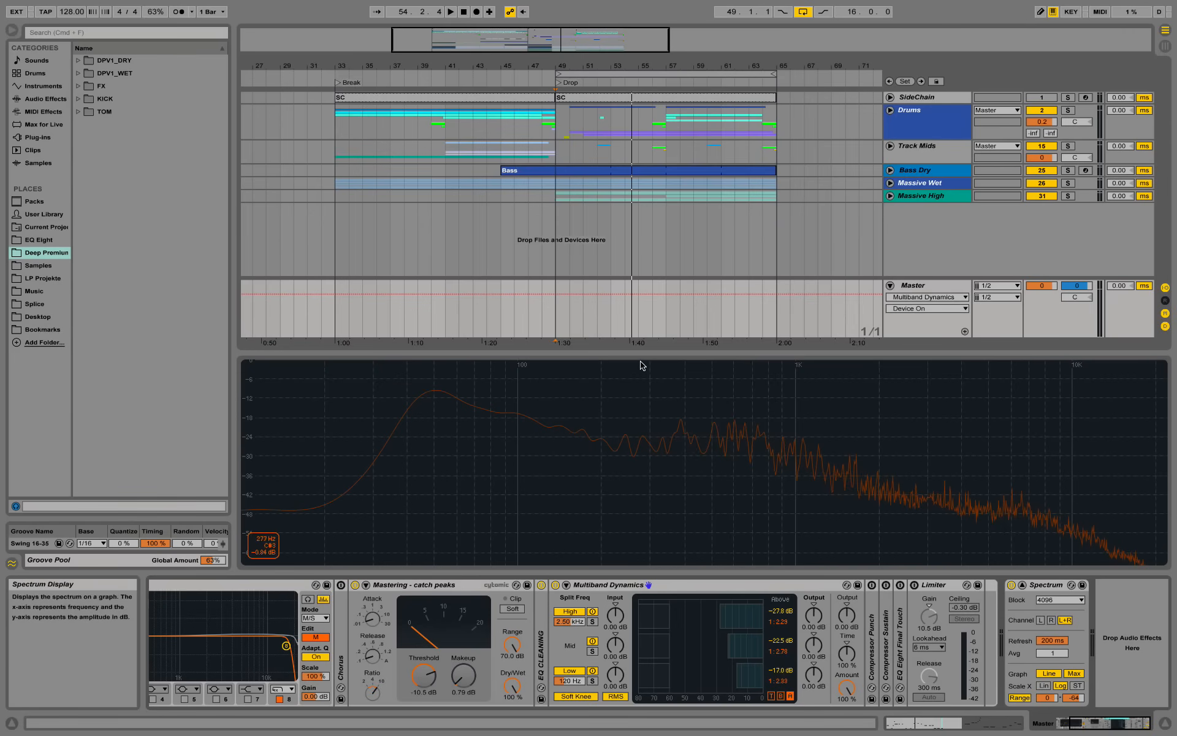
pyautogui.click(570, 82)
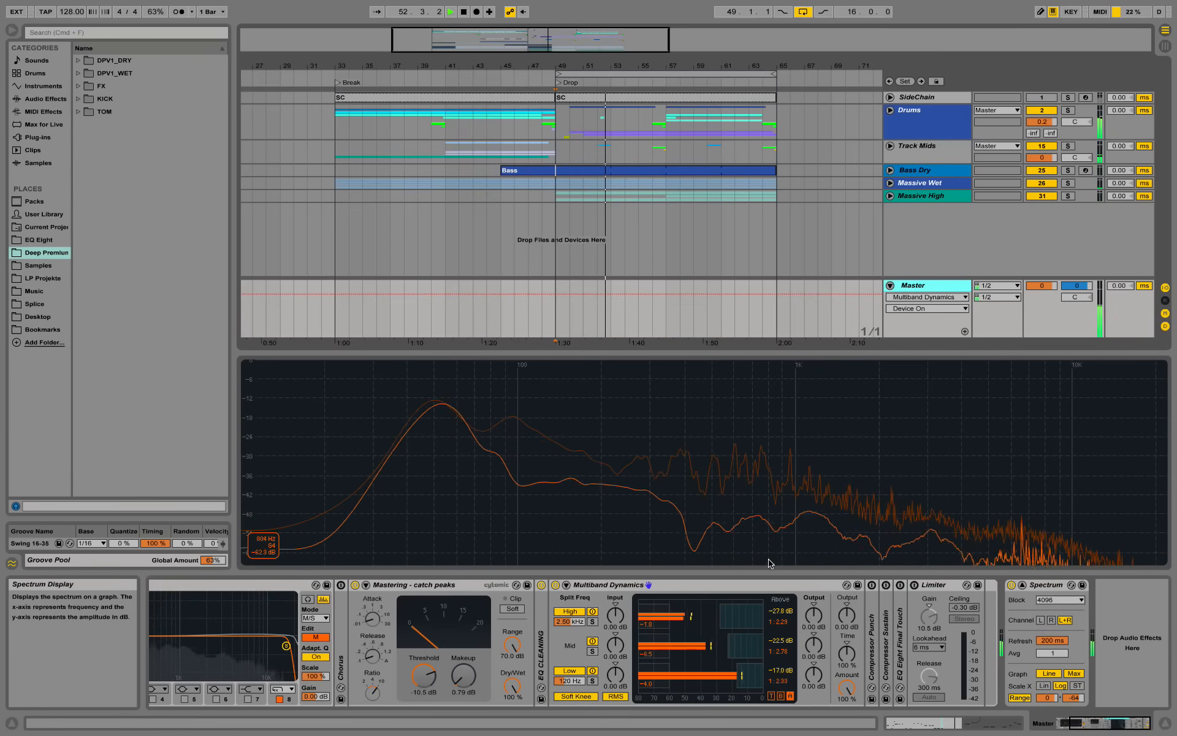
pyautogui.press('space')
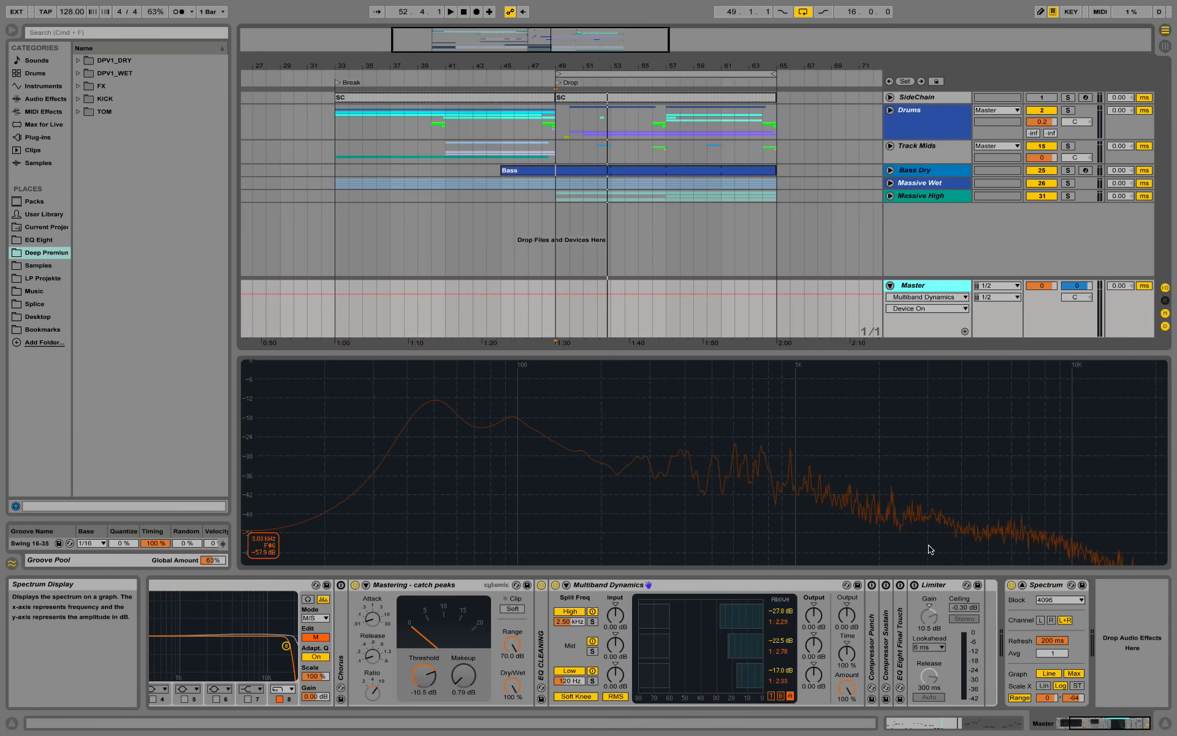
# Unfold and activate the Compressor Punch device, and play the drop through it
pyautogui.doubleClick(874, 618)
pyautogui.moveTo(1089, 724); pyautogui.dragTo(1111, 724)
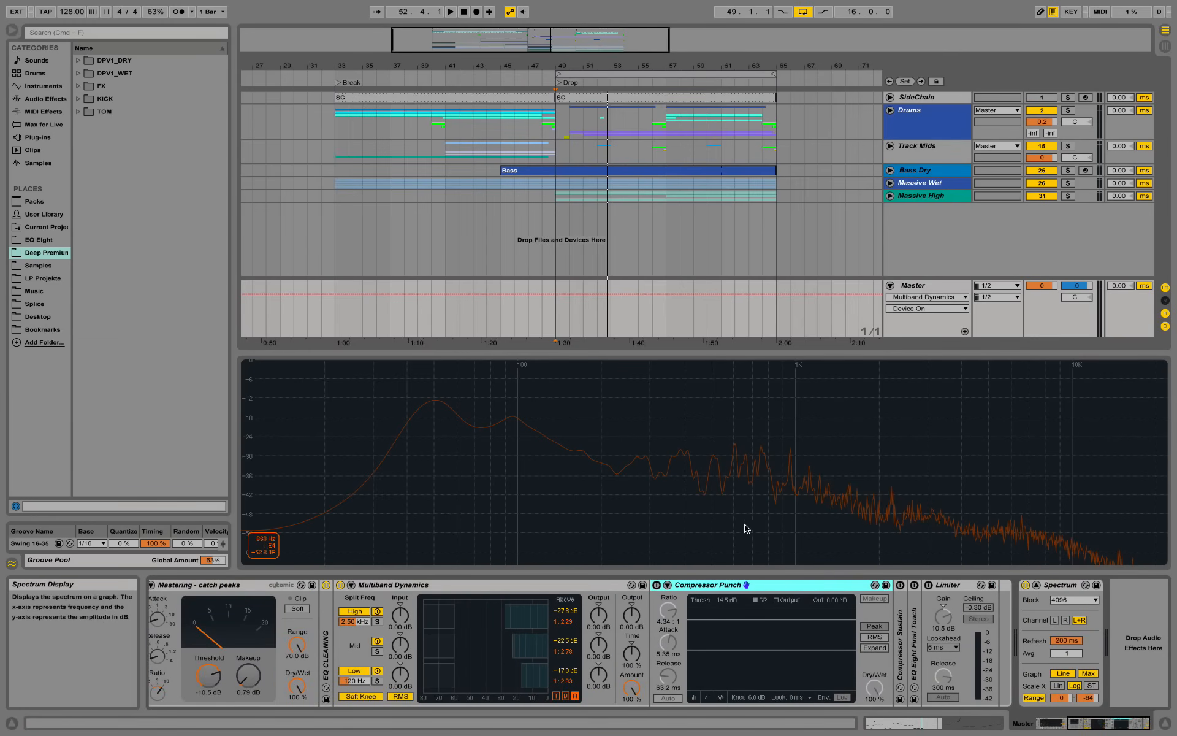
pyautogui.click(657, 586)
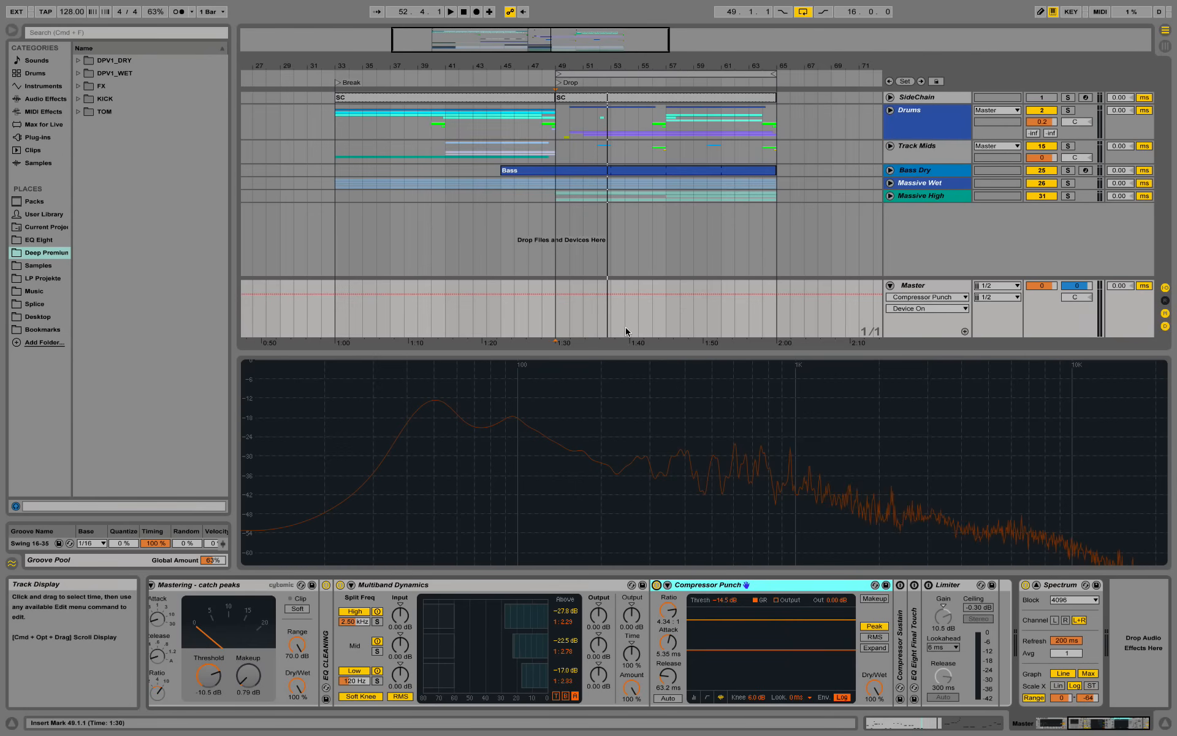
pyautogui.press('space')
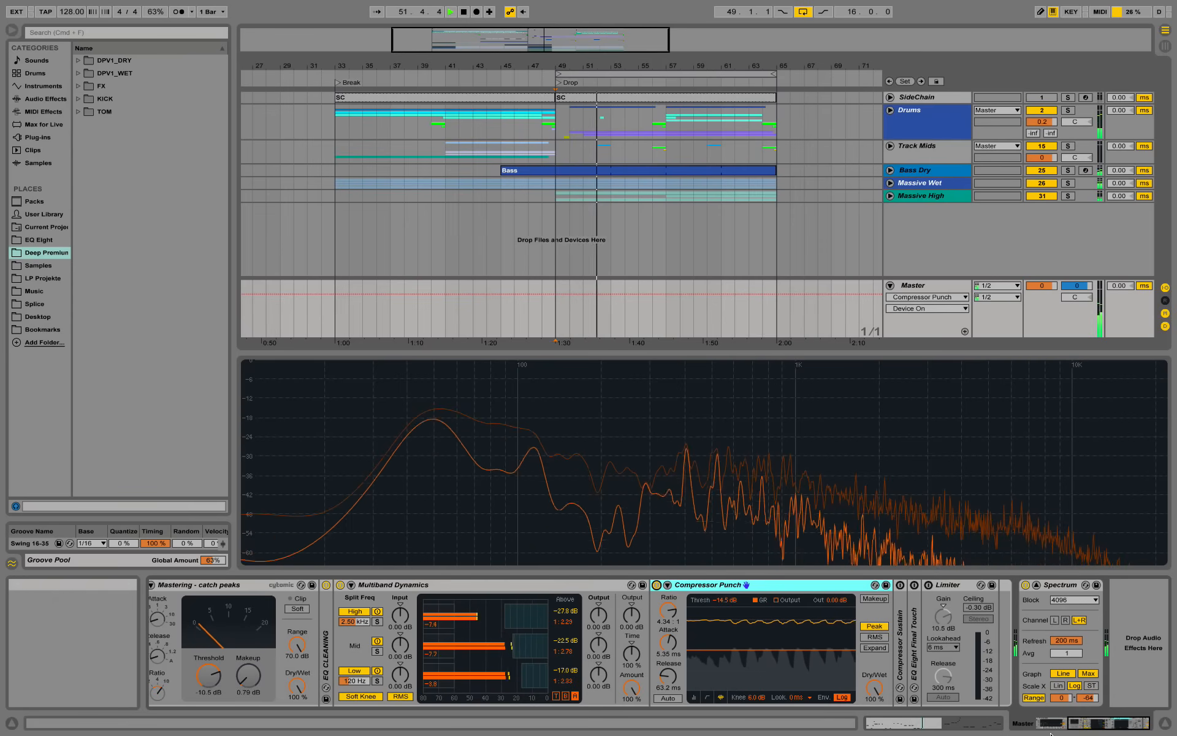
# Stop playback, unfold and activate the Compressor Sustain device, and play the drop through it
pyautogui.press('space')
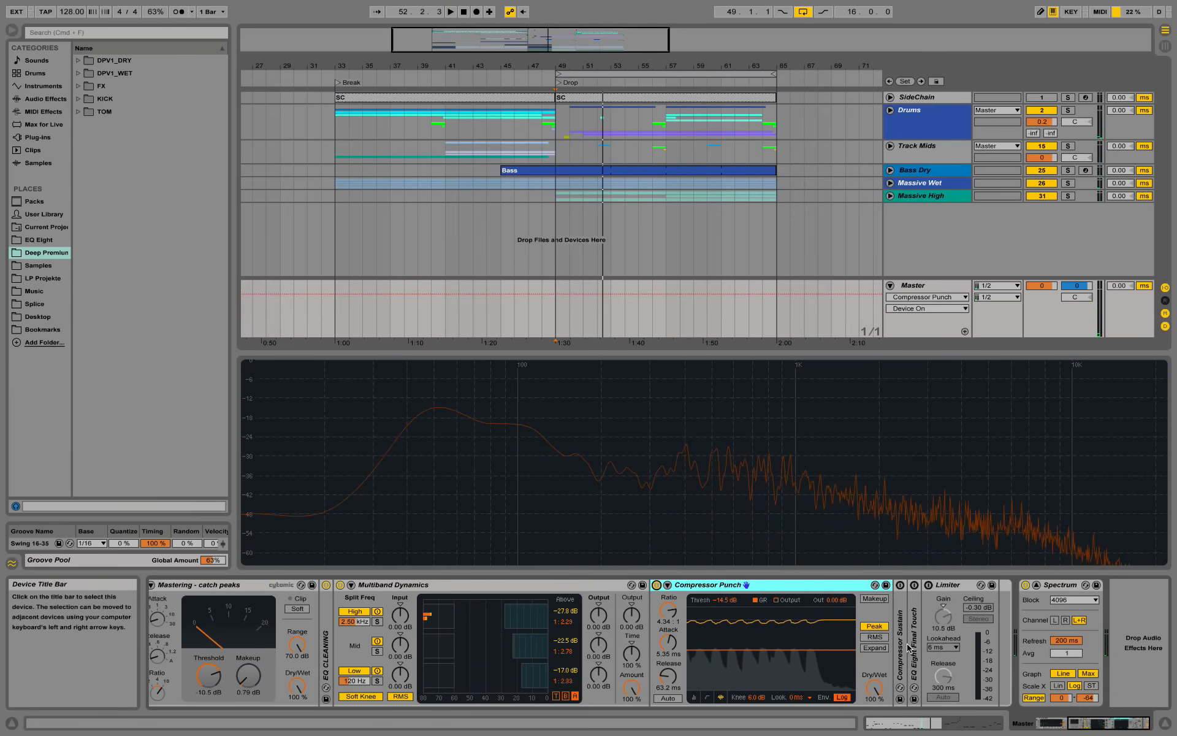
pyautogui.doubleClick(908, 648)
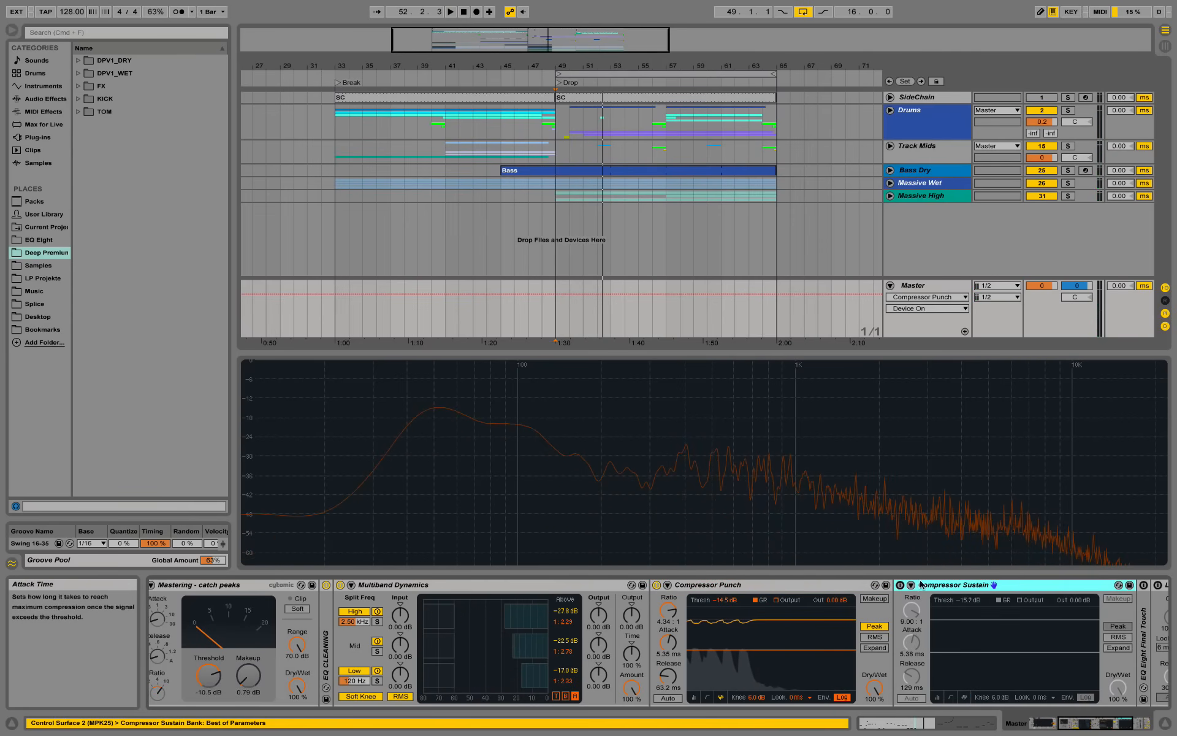
pyautogui.click(900, 584)
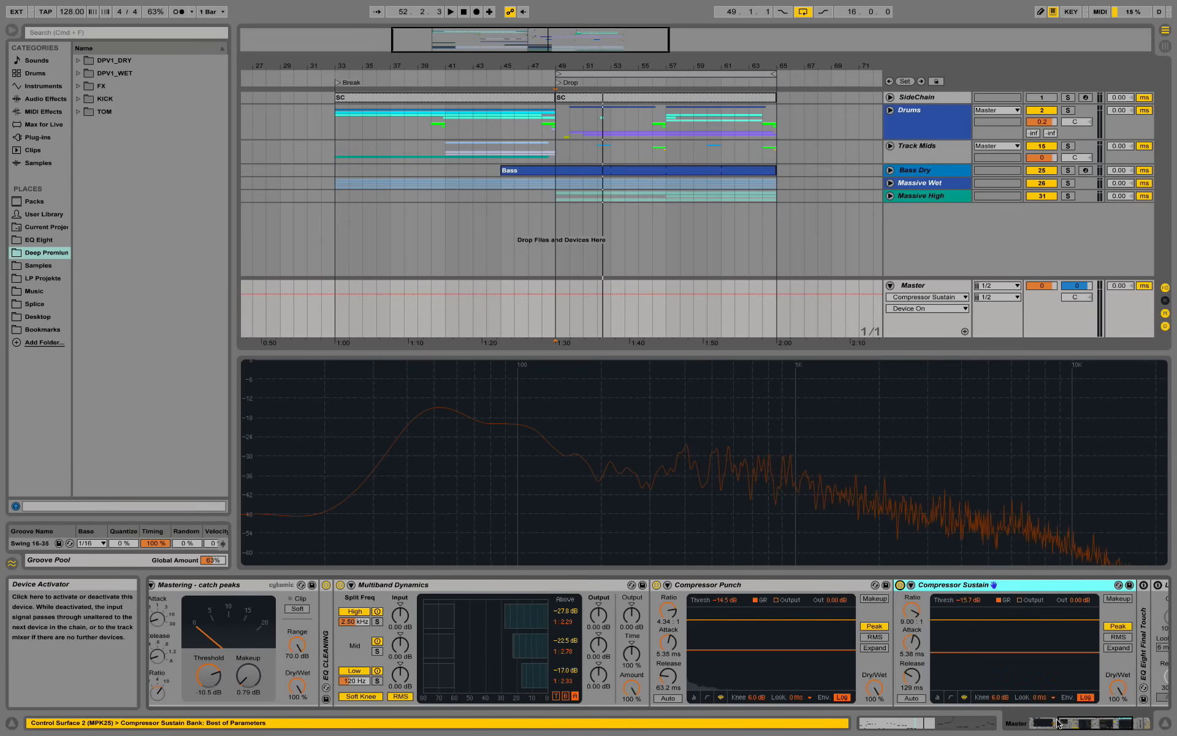
pyautogui.moveTo(1098, 729); pyautogui.dragTo(1110, 729)
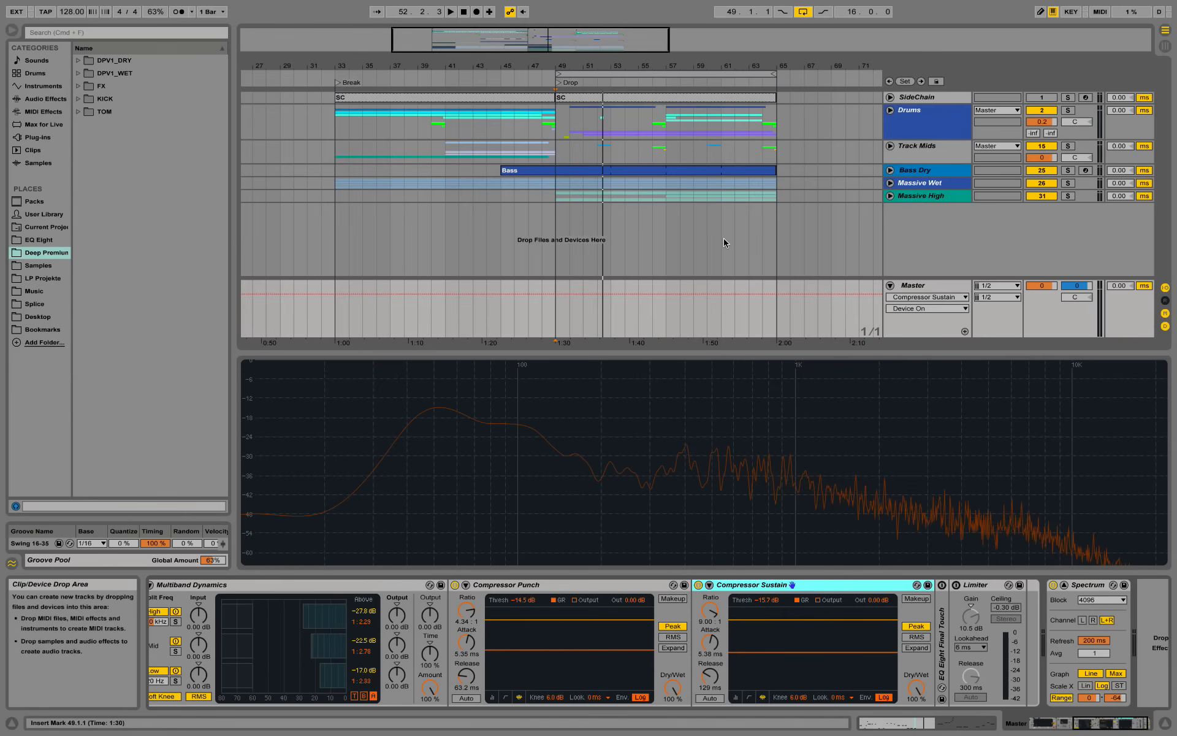
pyautogui.press('space')
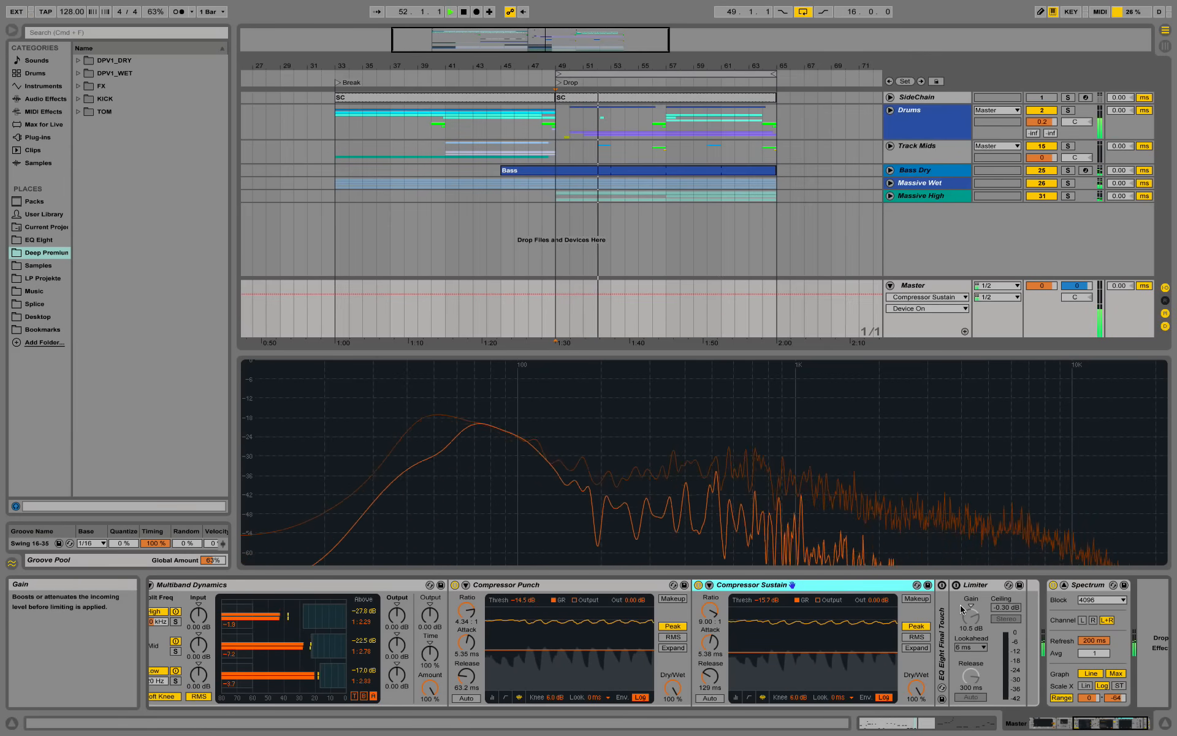
pyautogui.press('space')
# Unfold and activate EQ Eight Final Touch, examining band 3 and its filter type options without changing them
pyautogui.click(1094, 726)
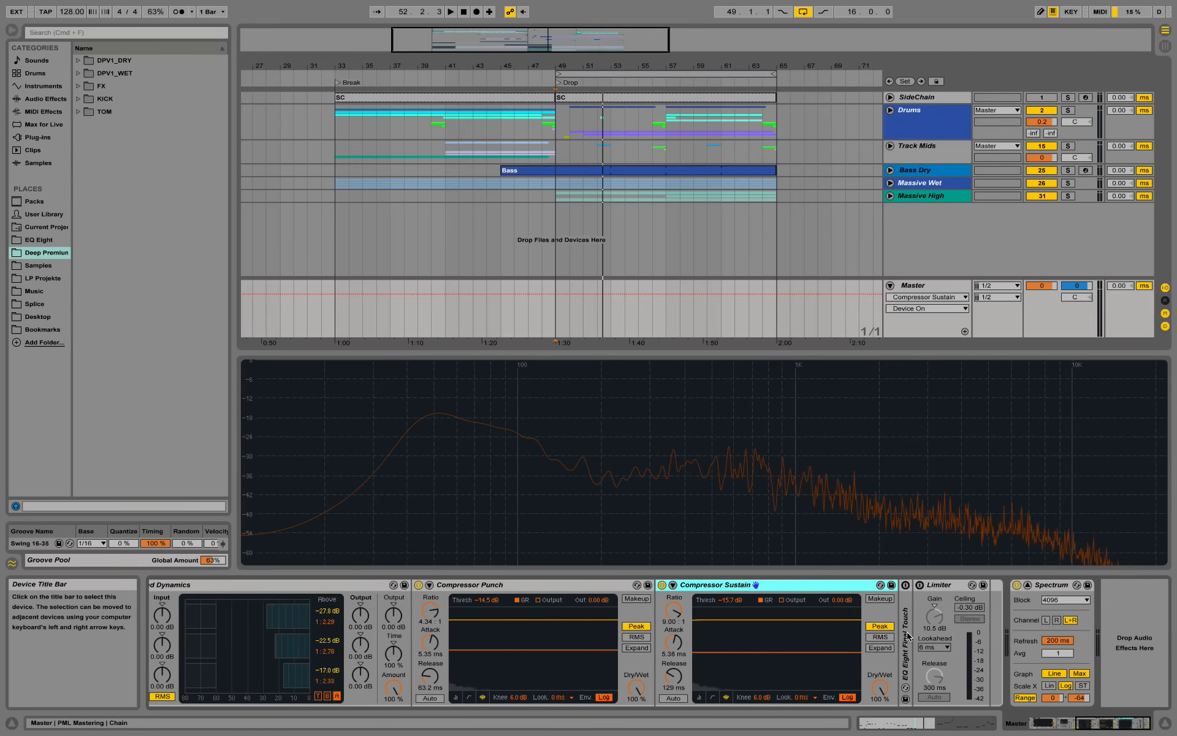
pyautogui.doubleClick(908, 636)
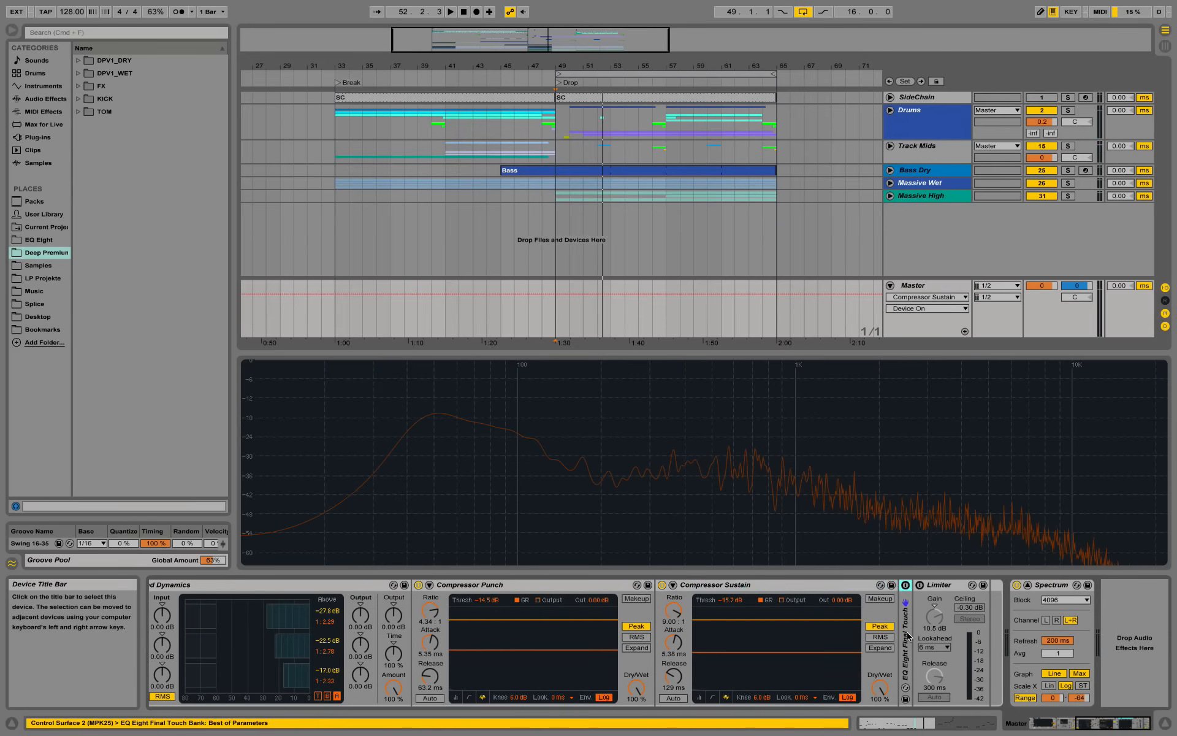
pyautogui.click(1074, 728)
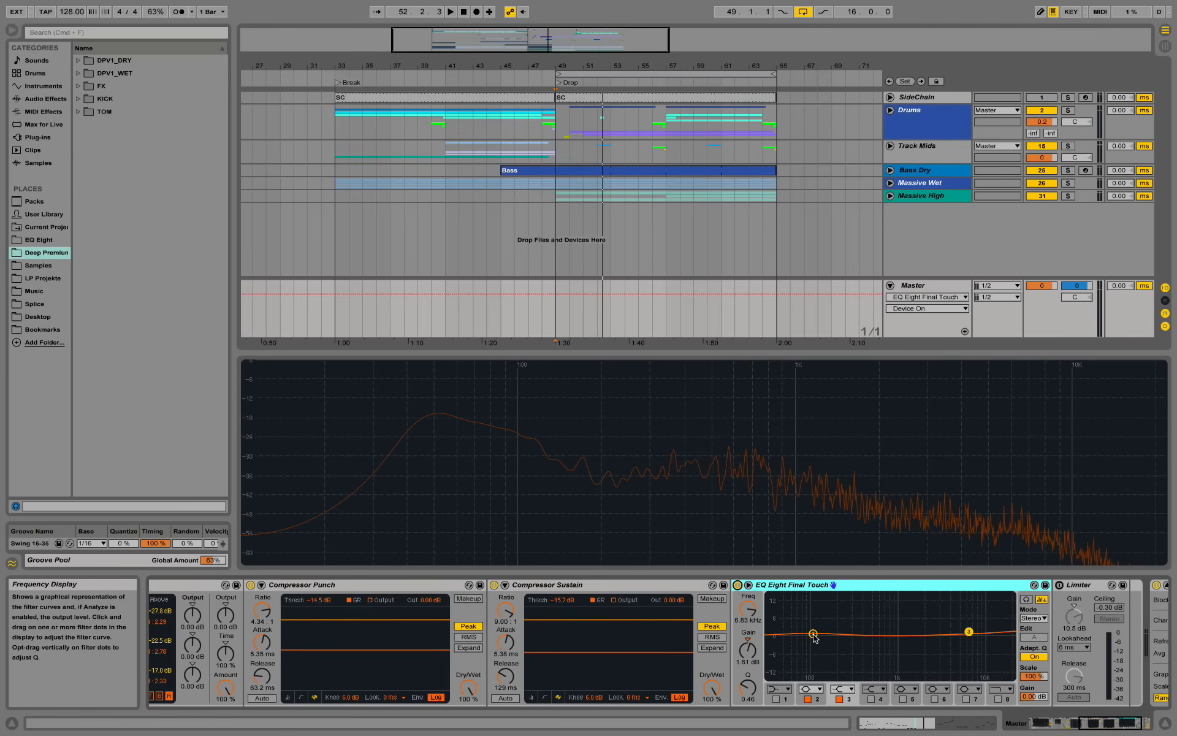
pyautogui.click(969, 631)
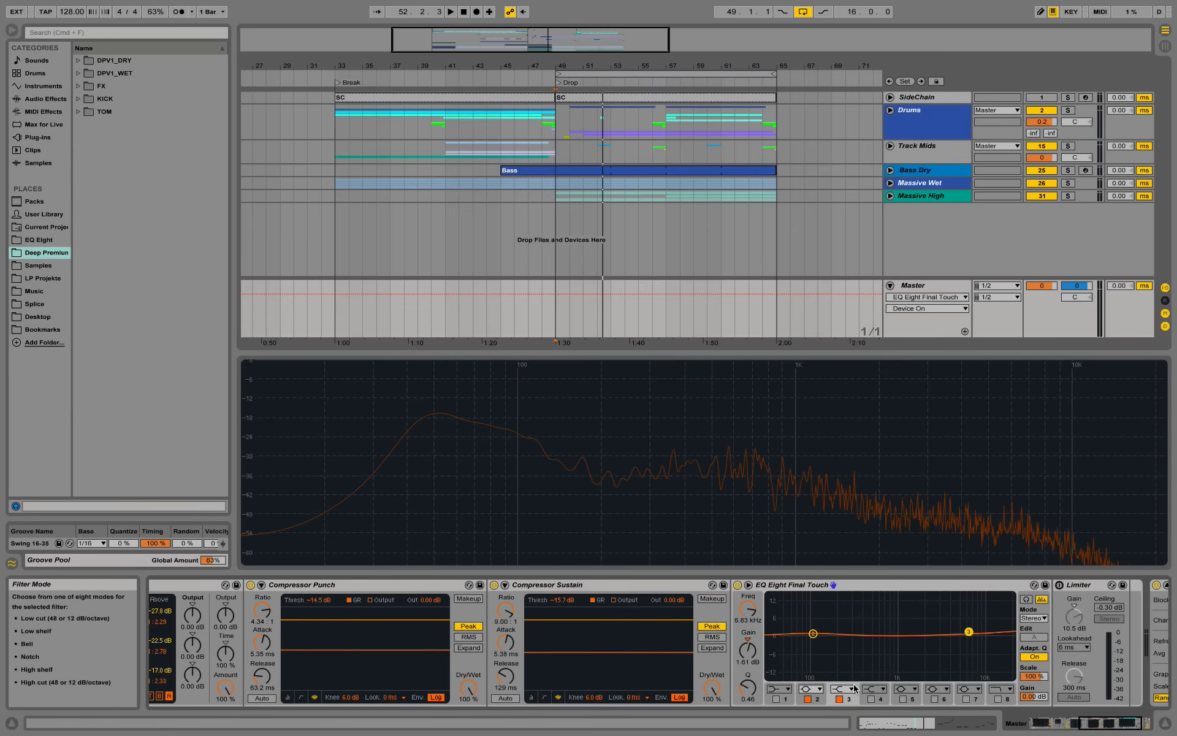
pyautogui.click(849, 690)
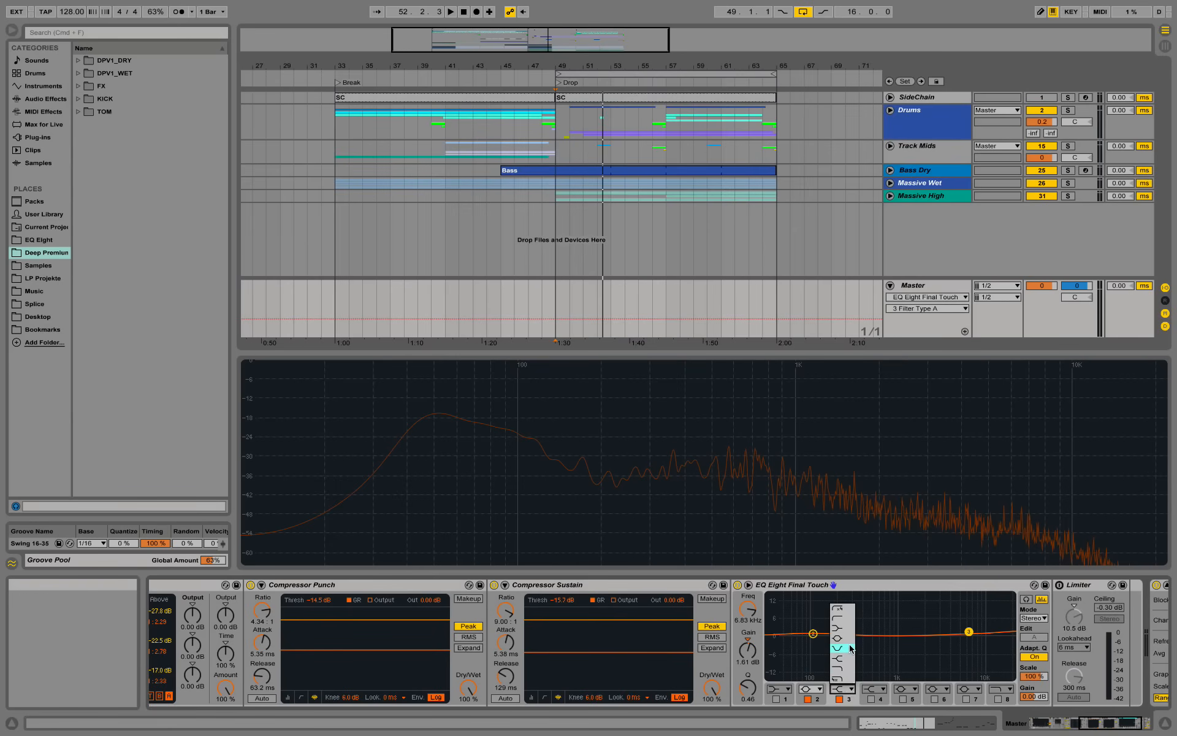
pyautogui.click(915, 588)
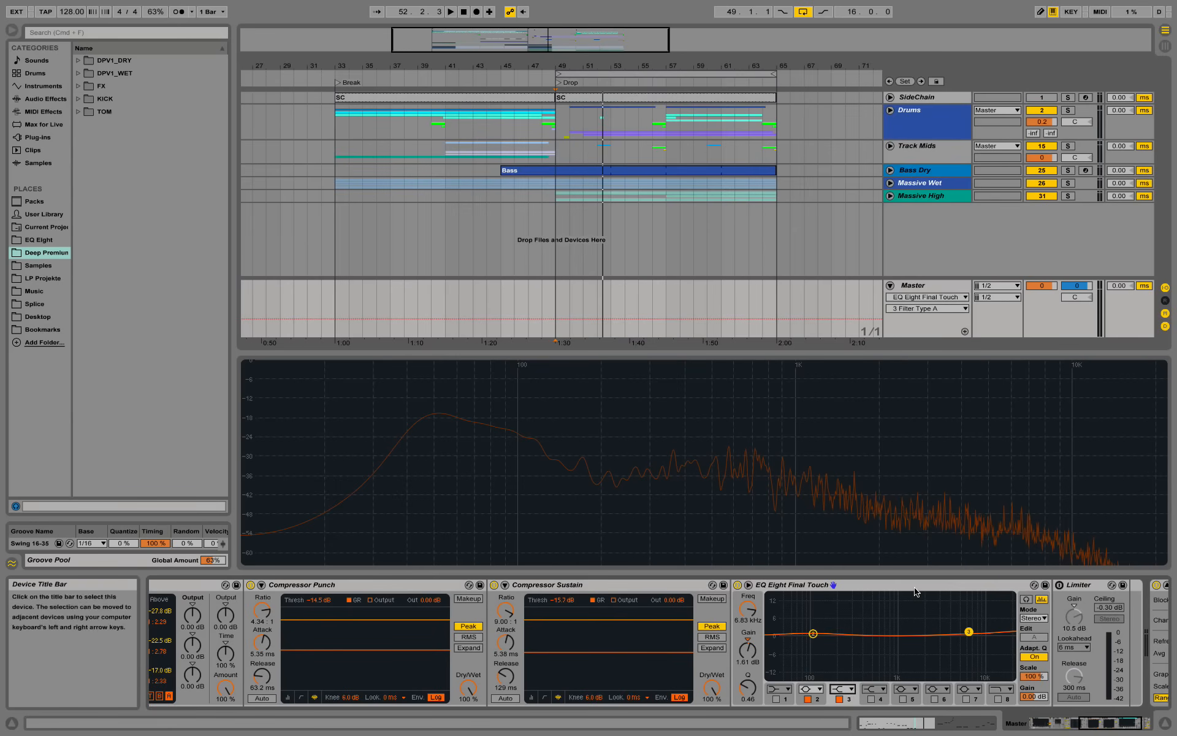
# Play the drop through EQ Eight Final Touch and stop playback
pyautogui.moveTo(1088, 727); pyautogui.dragTo(1098, 728)
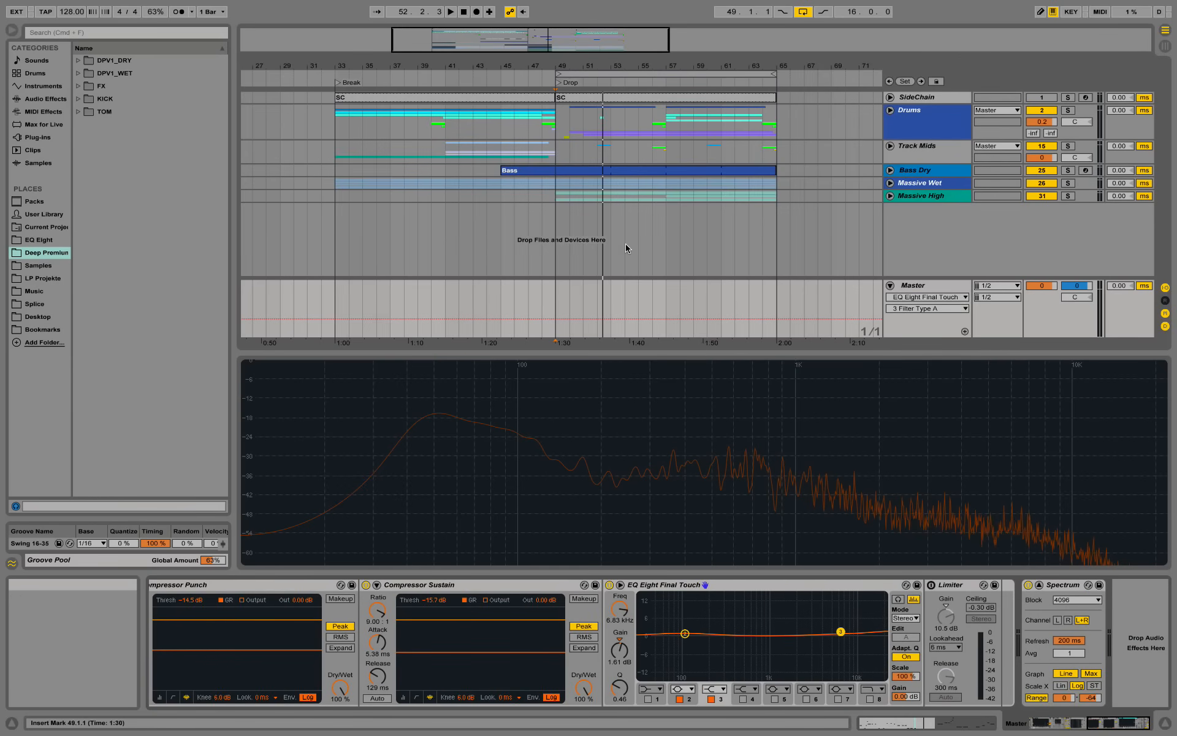
pyautogui.press('space')
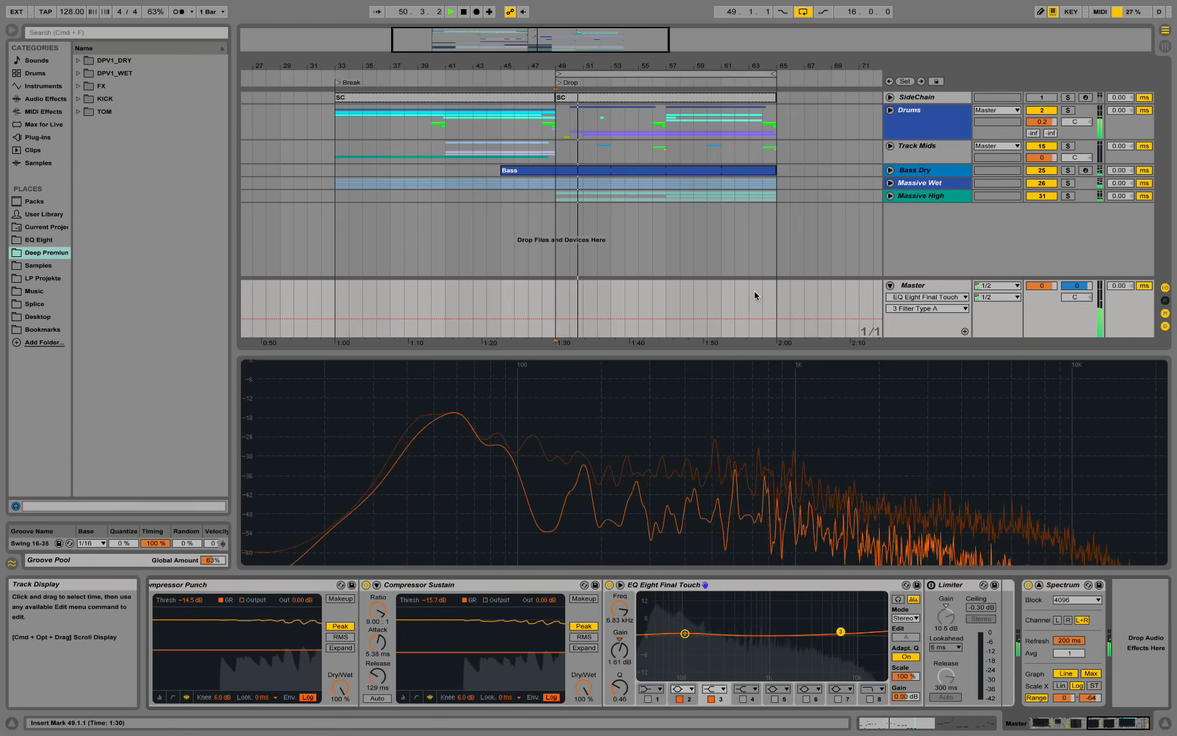
pyautogui.press('space')
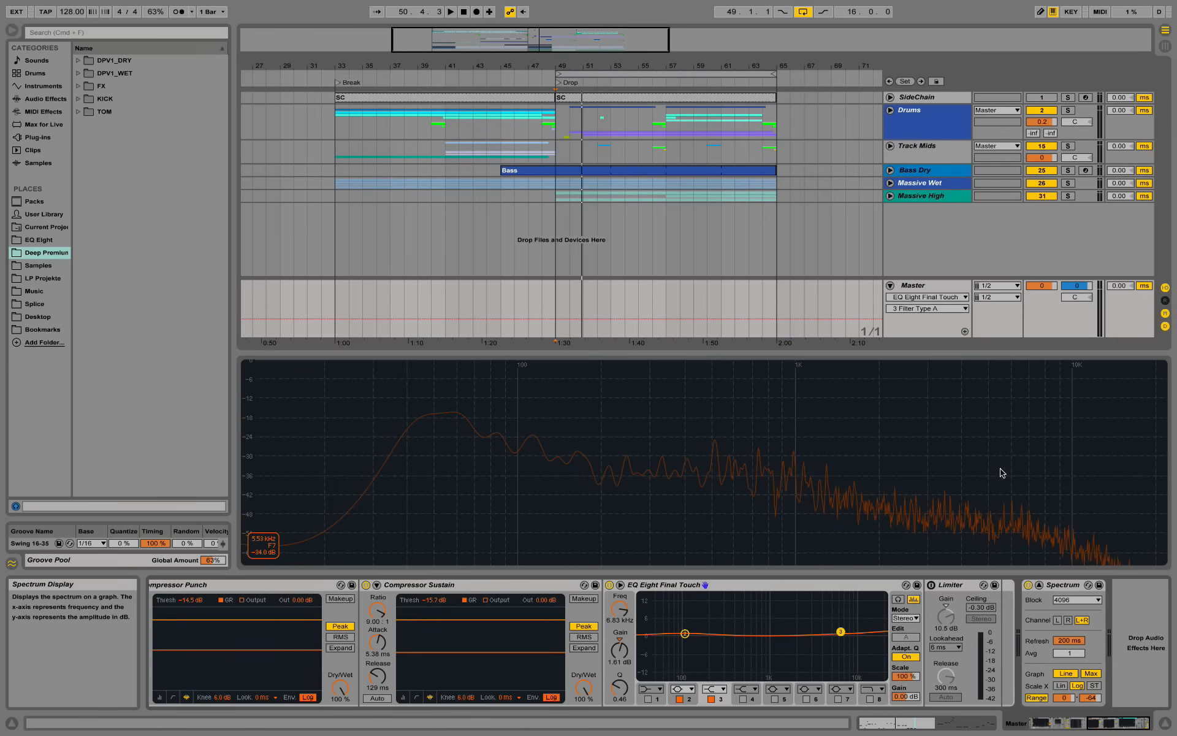
# Activate the Limiter and play the drop through it, from its start and from around its middle
pyautogui.click(951, 585)
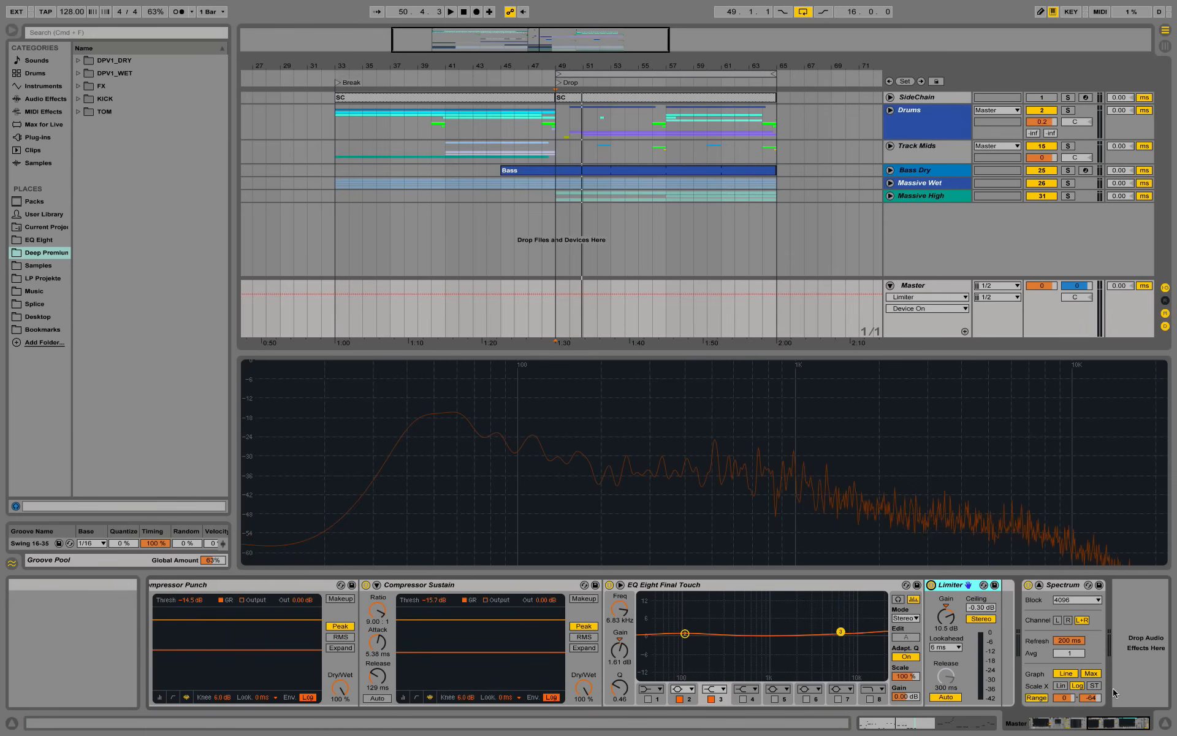
pyautogui.press('space')
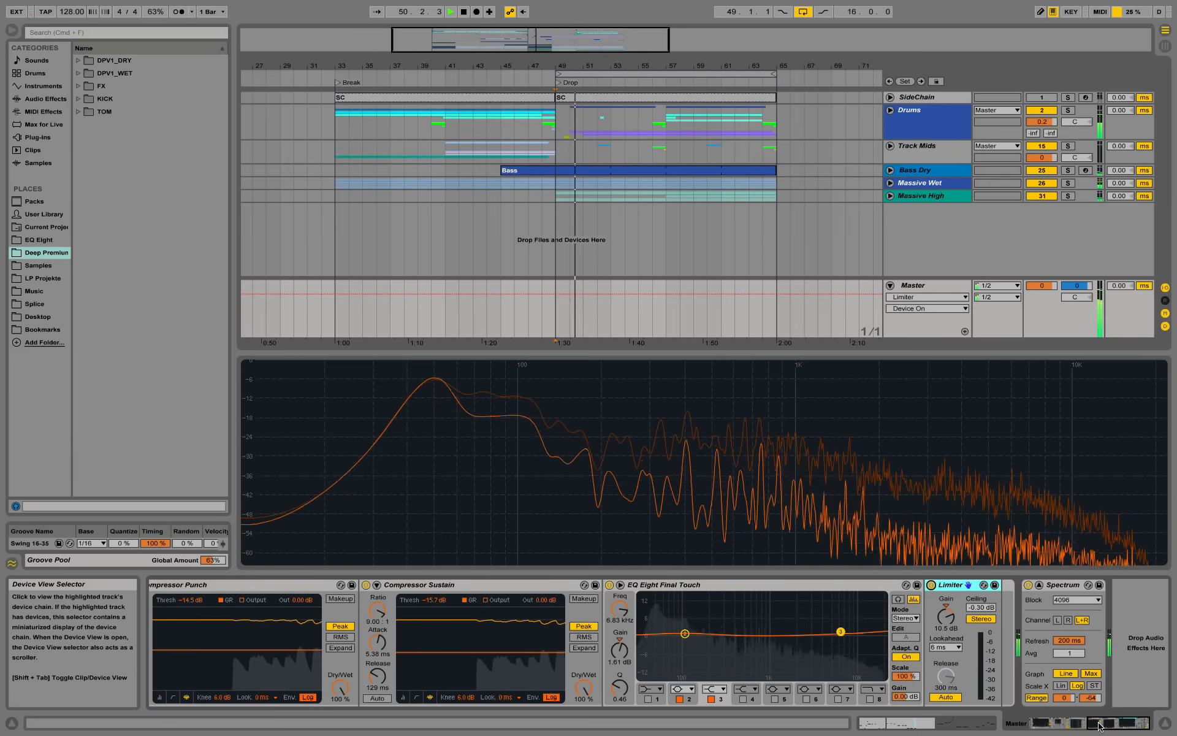
pyautogui.click(1102, 726)
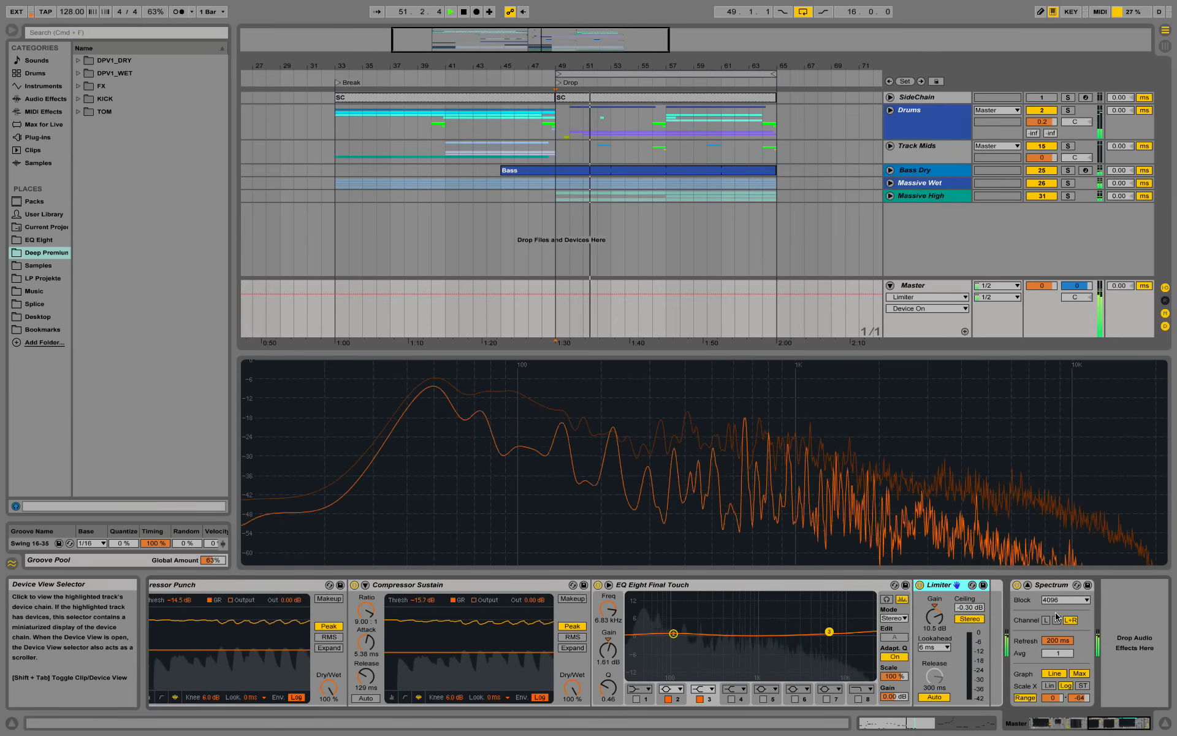
pyautogui.press('space')
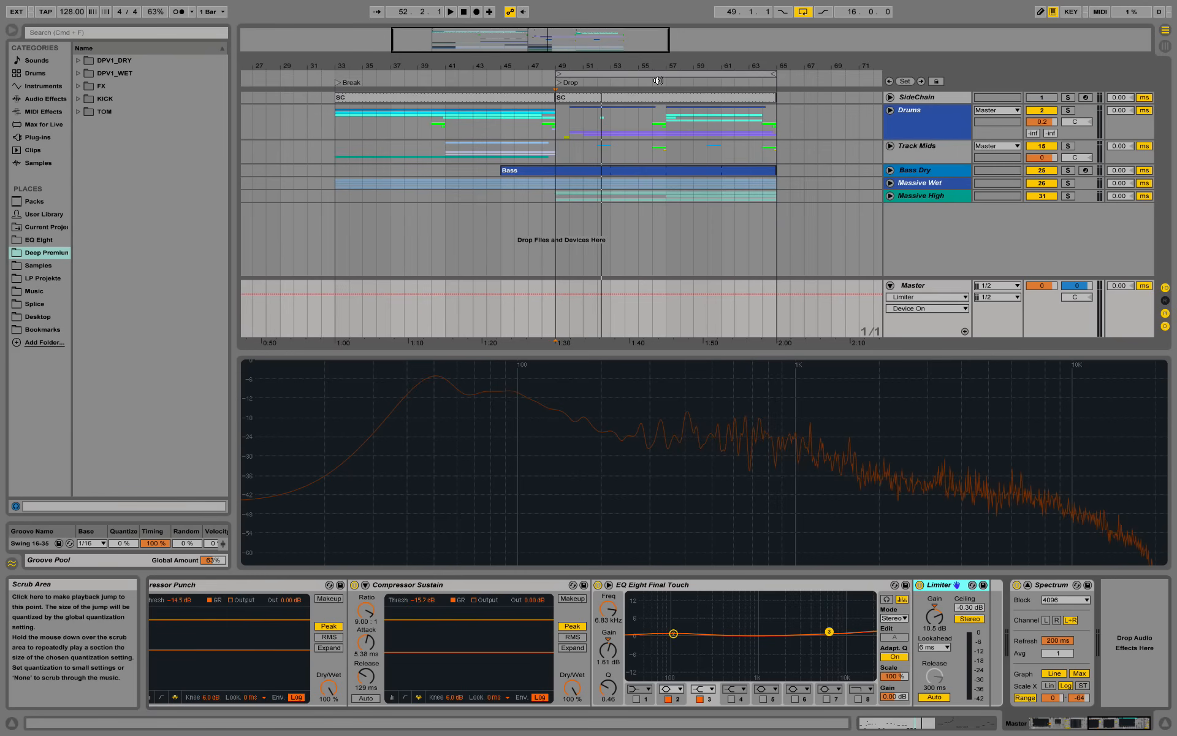
pyautogui.click(658, 80)
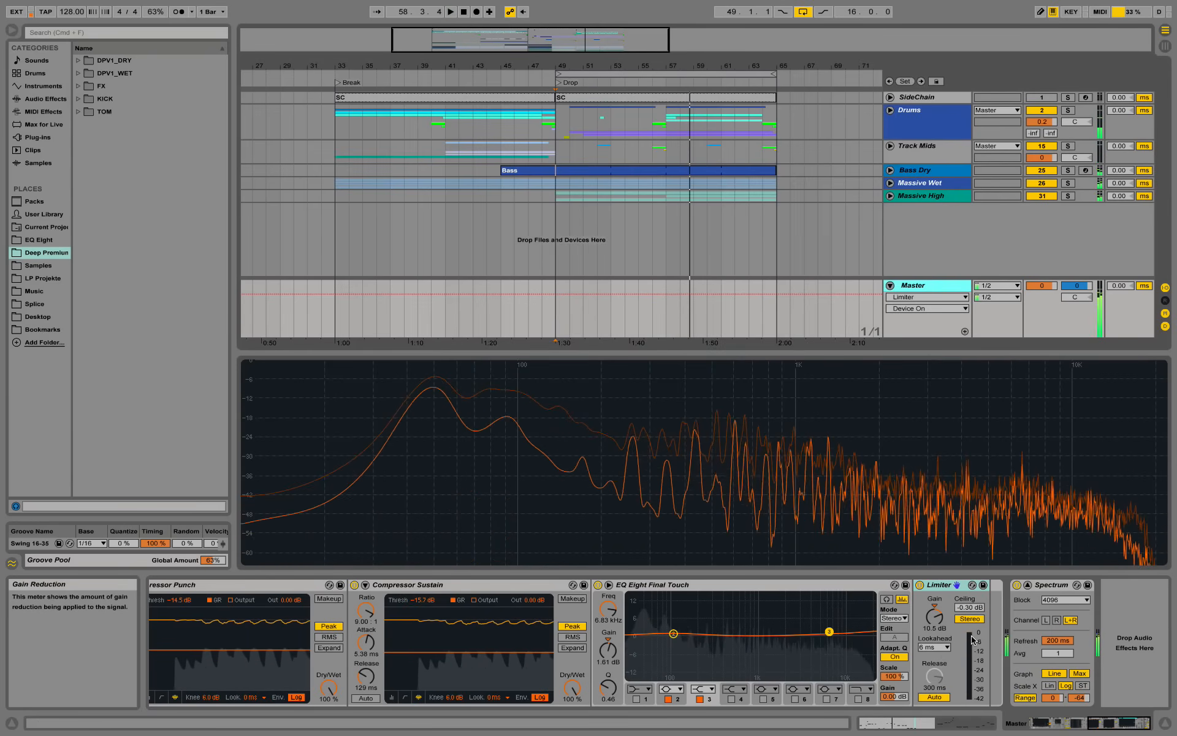
pyautogui.press('space')
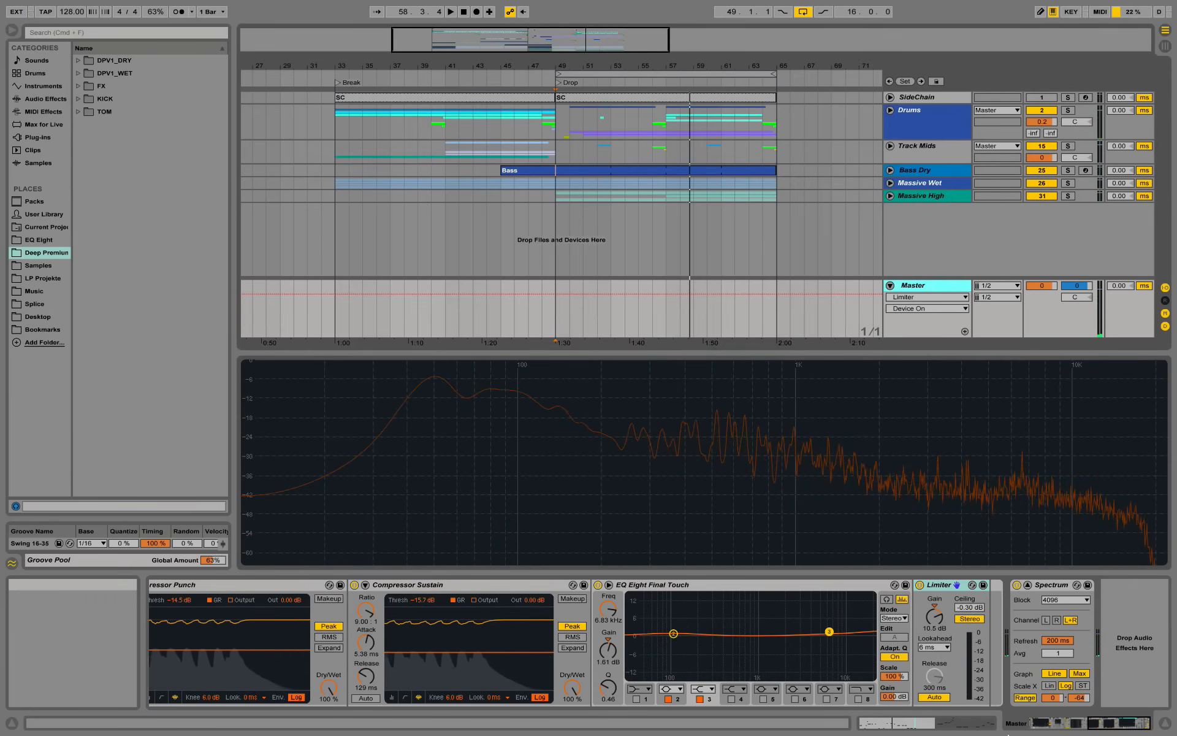
# Select the Spectrum device at the end of the Master chain
pyautogui.click(1099, 728)
pyautogui.moveTo(1099, 728); pyautogui.dragTo(1133, 728)
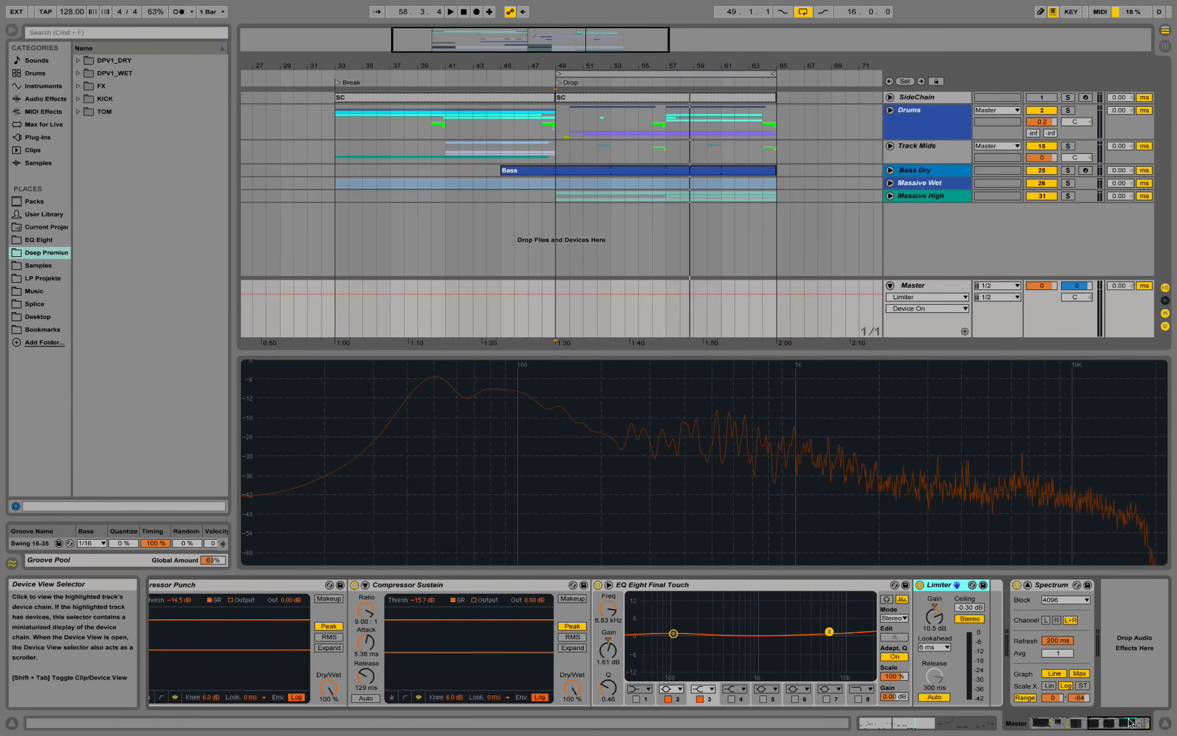
pyautogui.click(1052, 585)
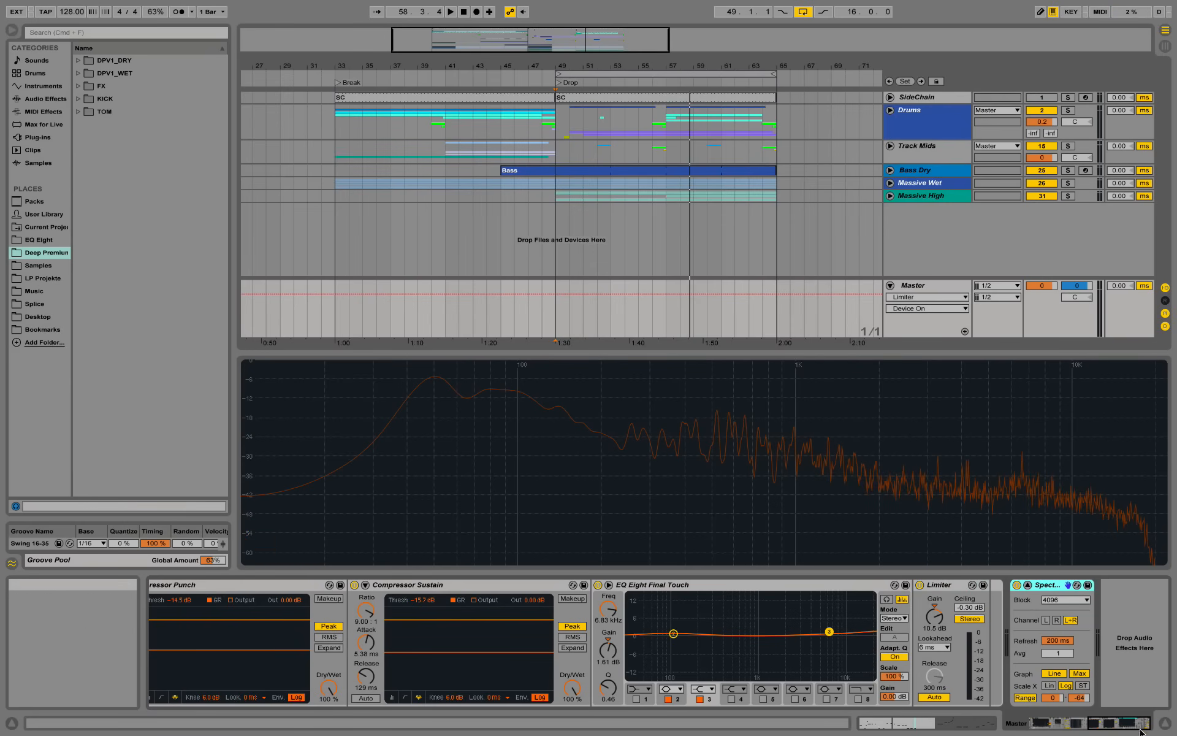
# Fold the EQ BASS LOWCUT / MONO, Mastering - catch peaks and Multiband Dynamics devices
pyautogui.moveTo(1117, 724); pyautogui.dragTo(1050, 724)
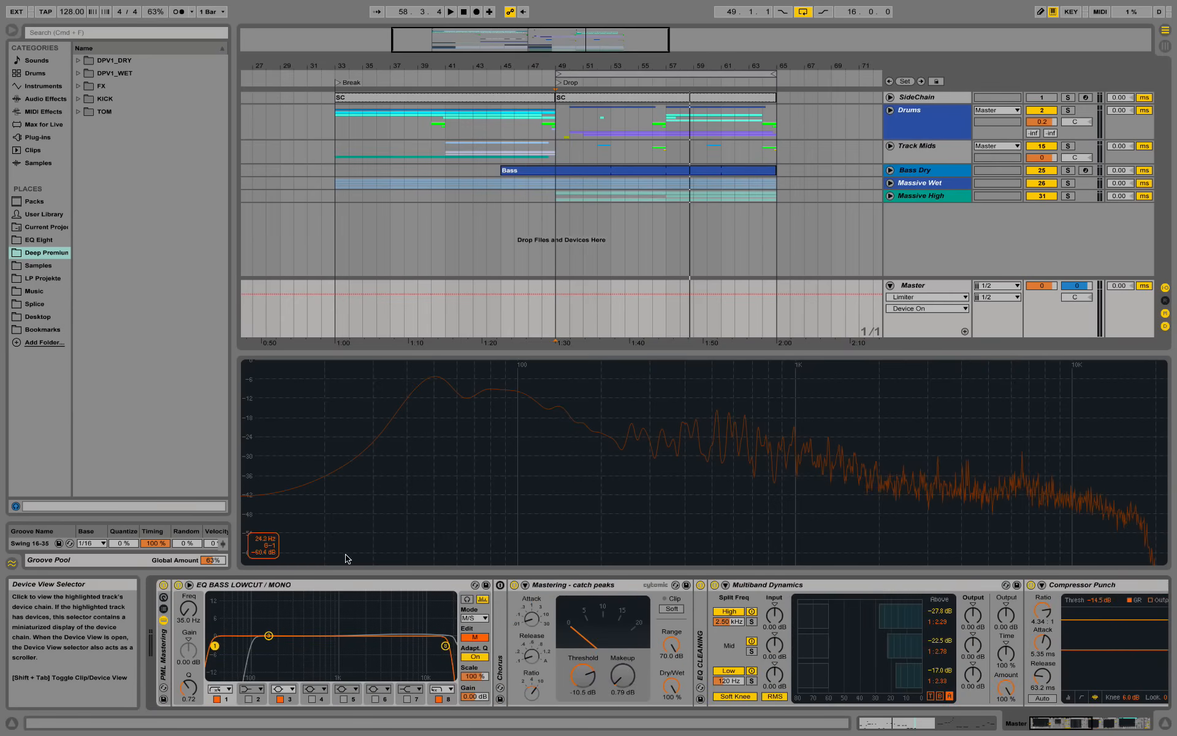
pyautogui.doubleClick(309, 589)
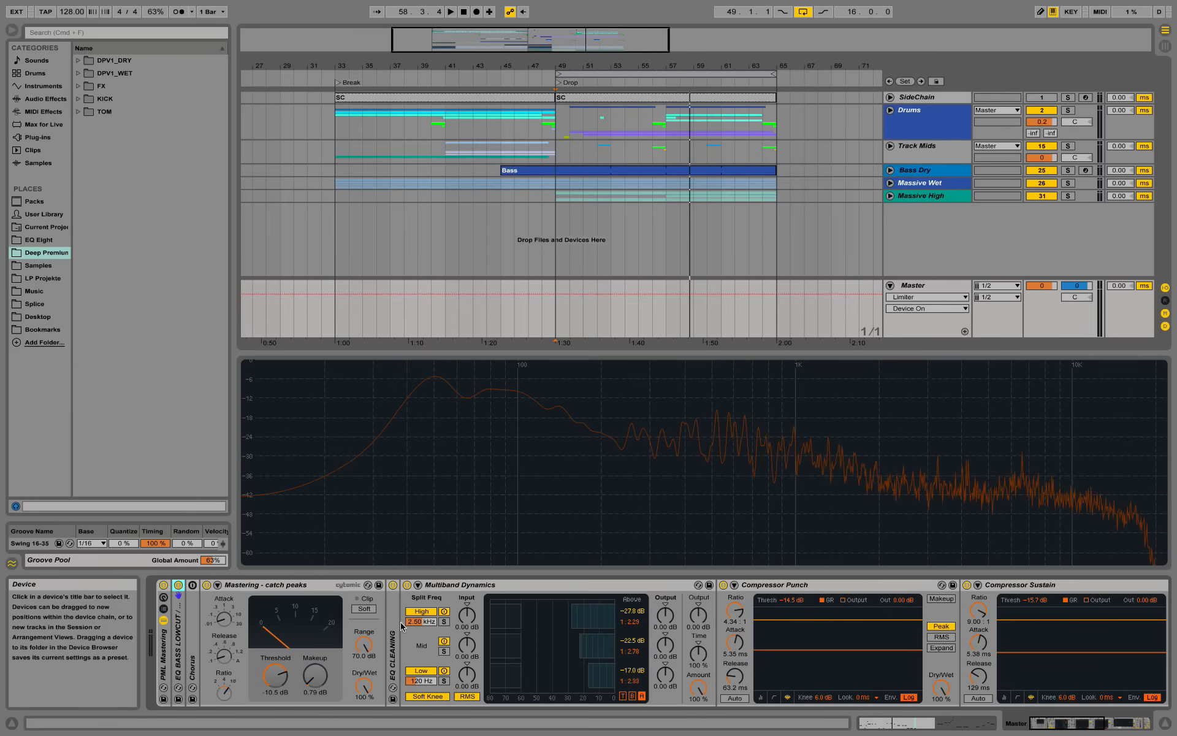
pyautogui.doubleClick(311, 581)
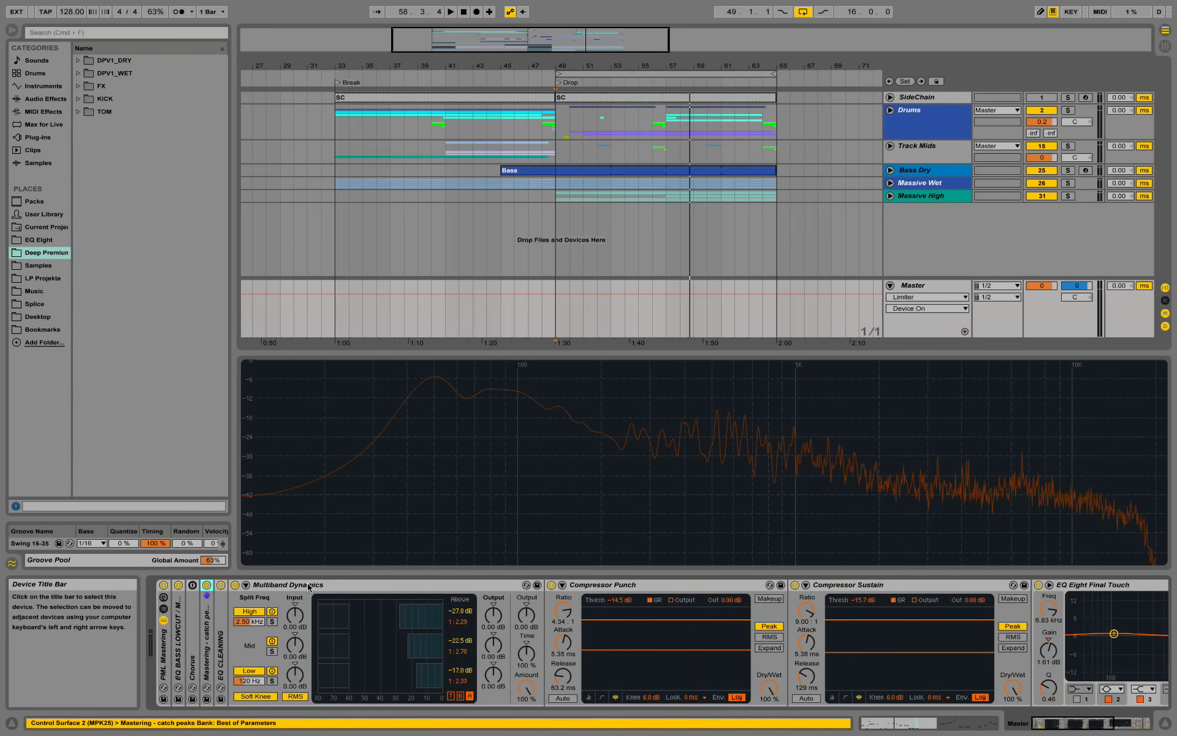
pyautogui.doubleClick(311, 588)
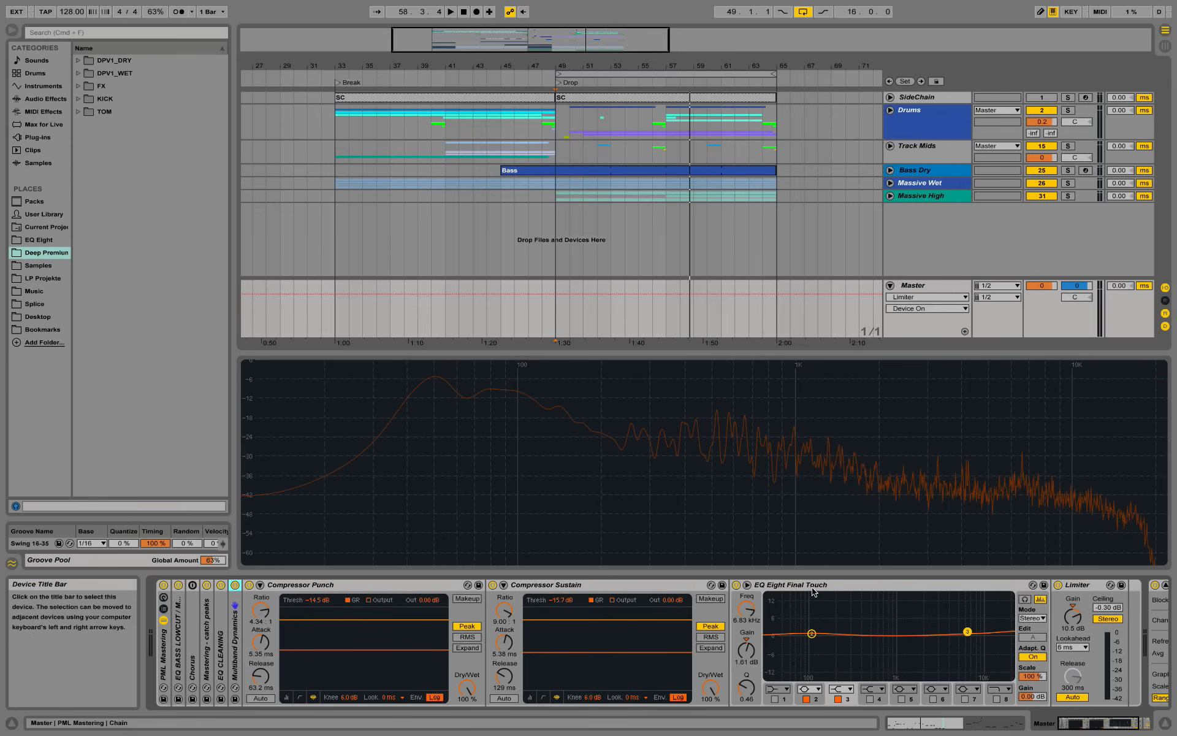
# Review the end of the Master chain, and unfold Mastering - catch peaks to examine its settings before folding it again
pyautogui.click(1107, 726)
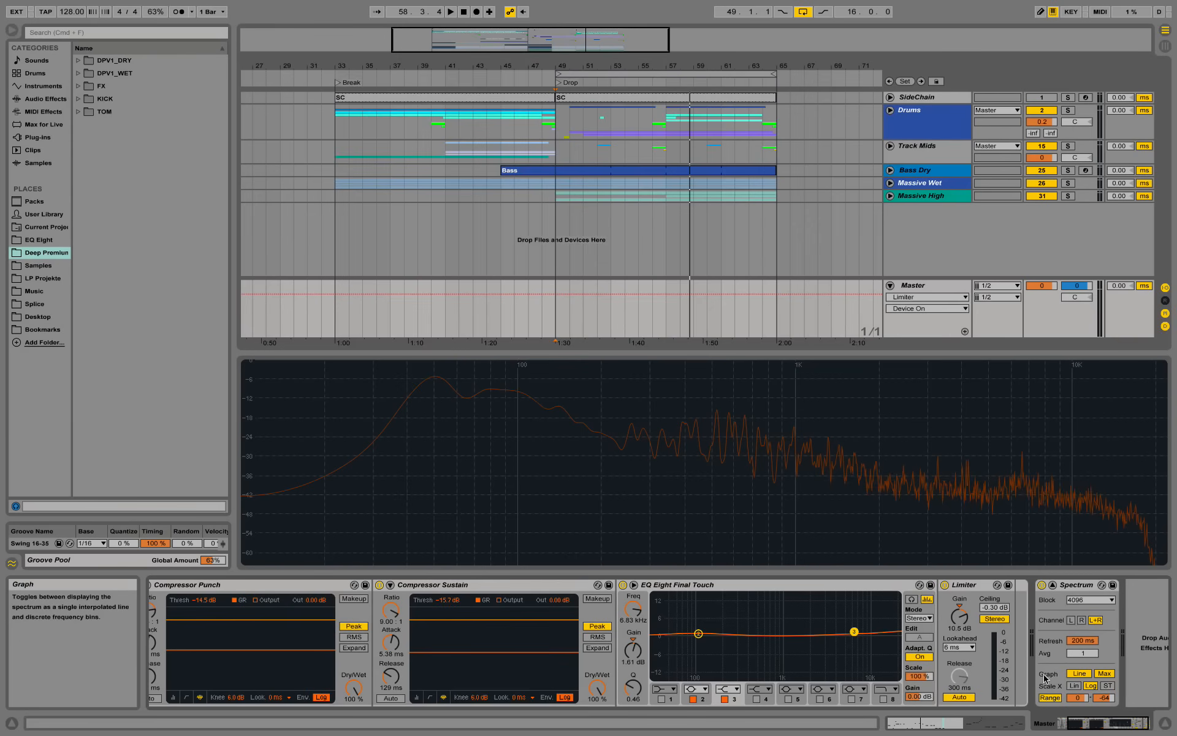
pyautogui.moveTo(1070, 723); pyautogui.dragTo(1059, 722)
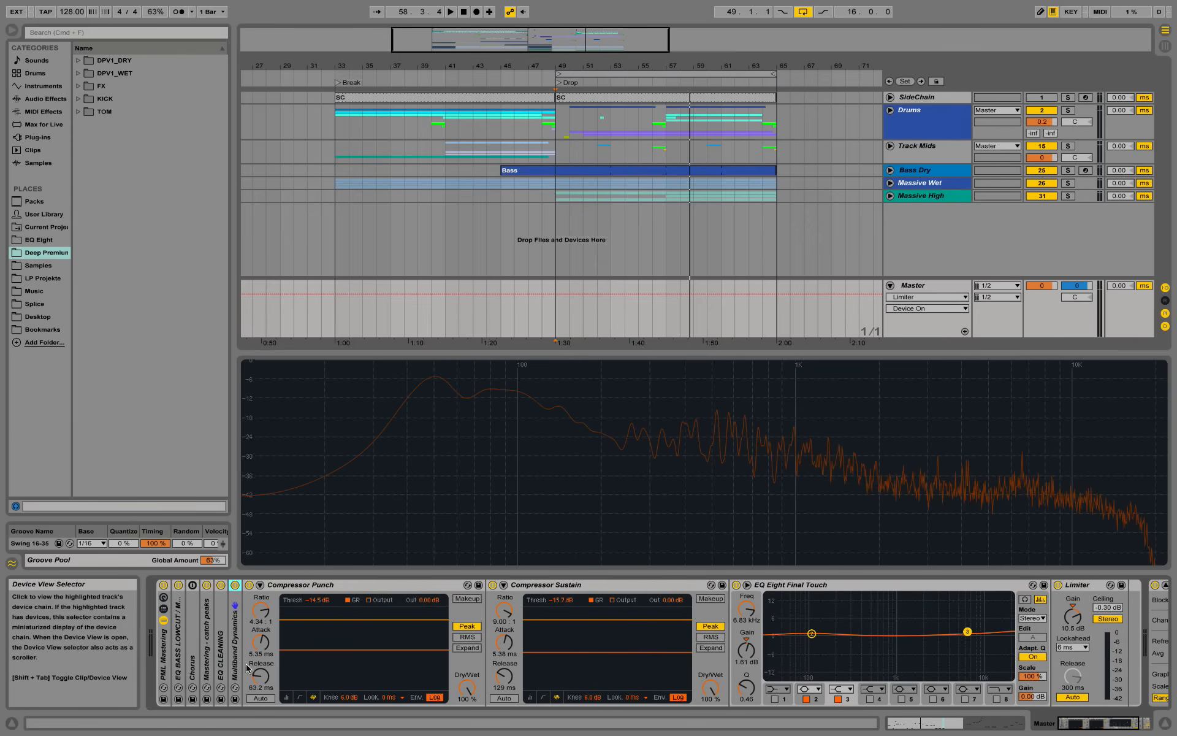
pyautogui.doubleClick(210, 628)
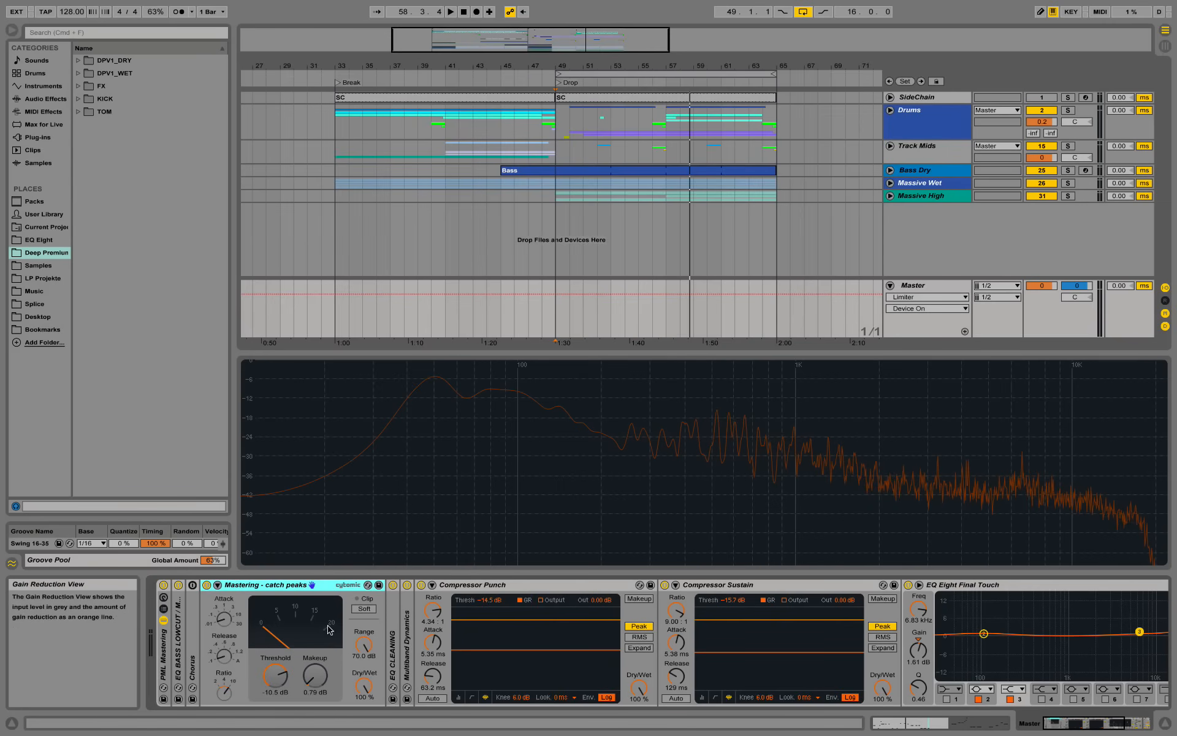
pyautogui.doubleClick(245, 587)
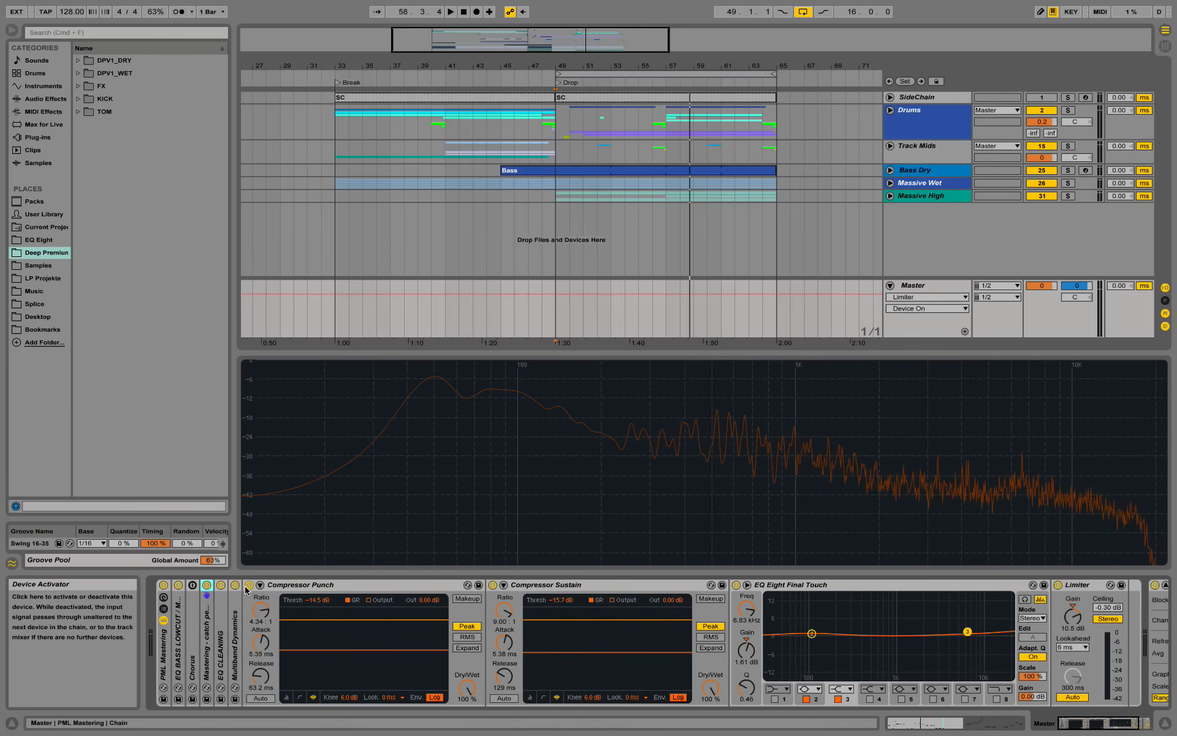